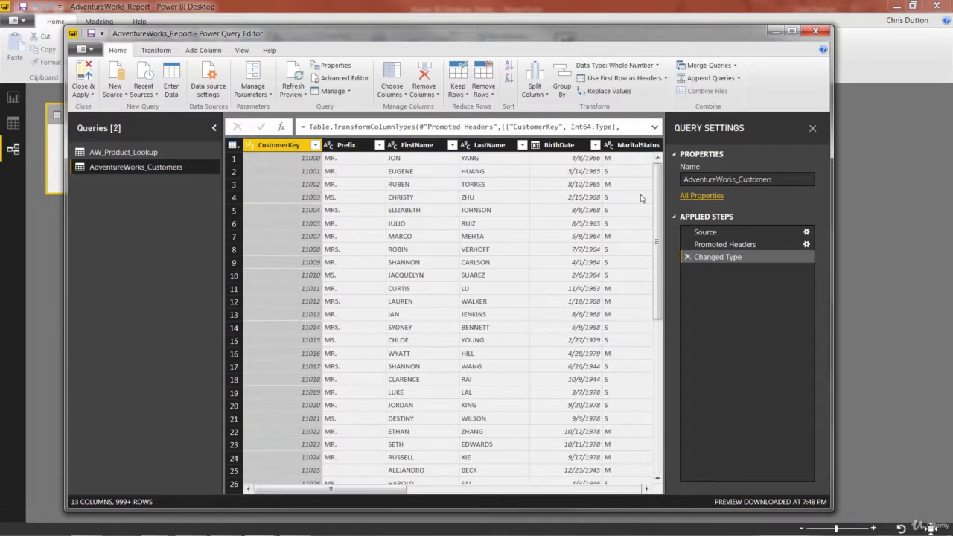
Rename the AdventureWorks_Customers query as AW_Customer_Lookup.
click(783, 182)
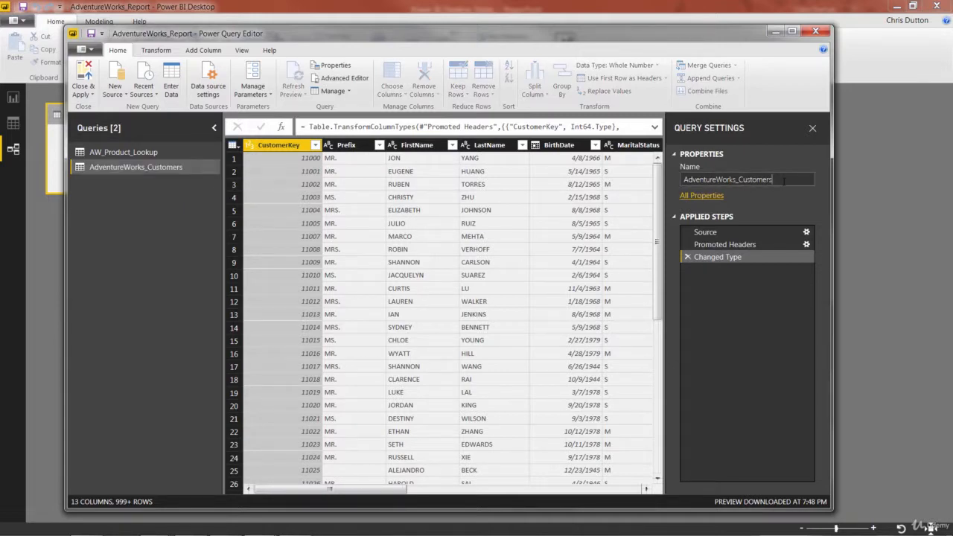
double_click(783, 182)
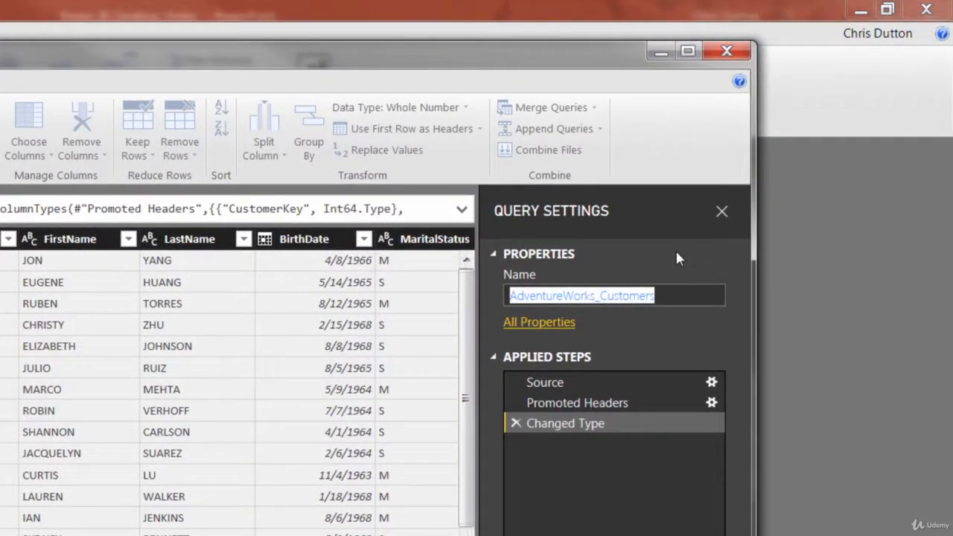
text(AW_Cu)
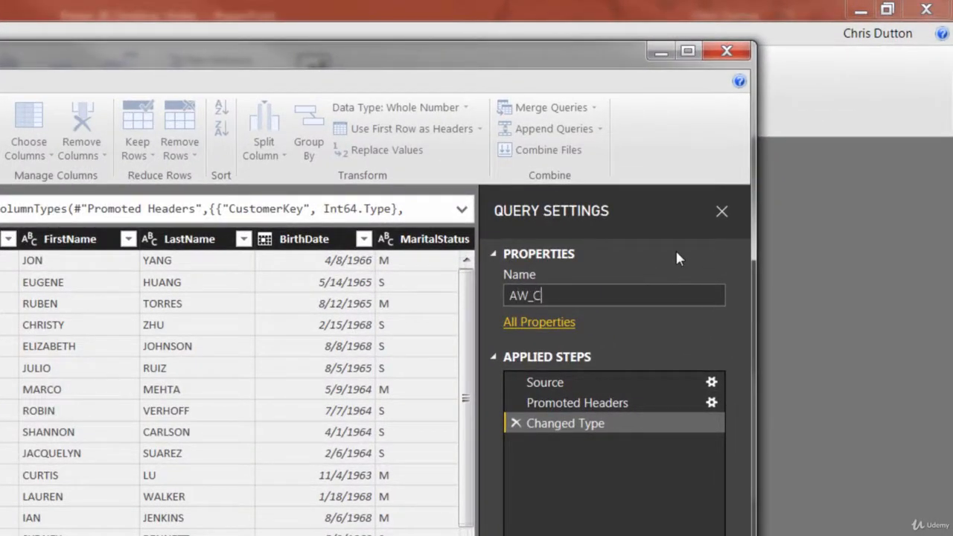
key(BackSpace)
text(ustomer_Lookup)
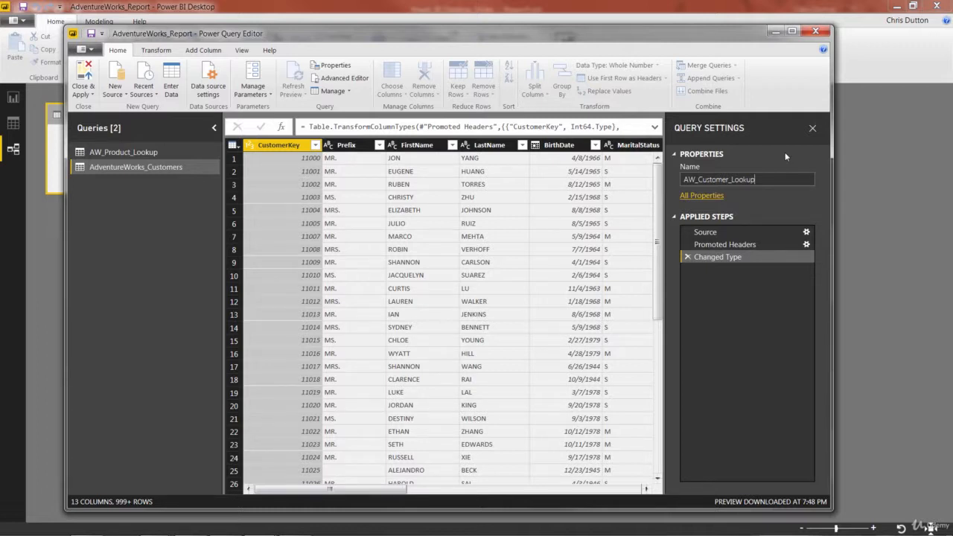
key(Return)
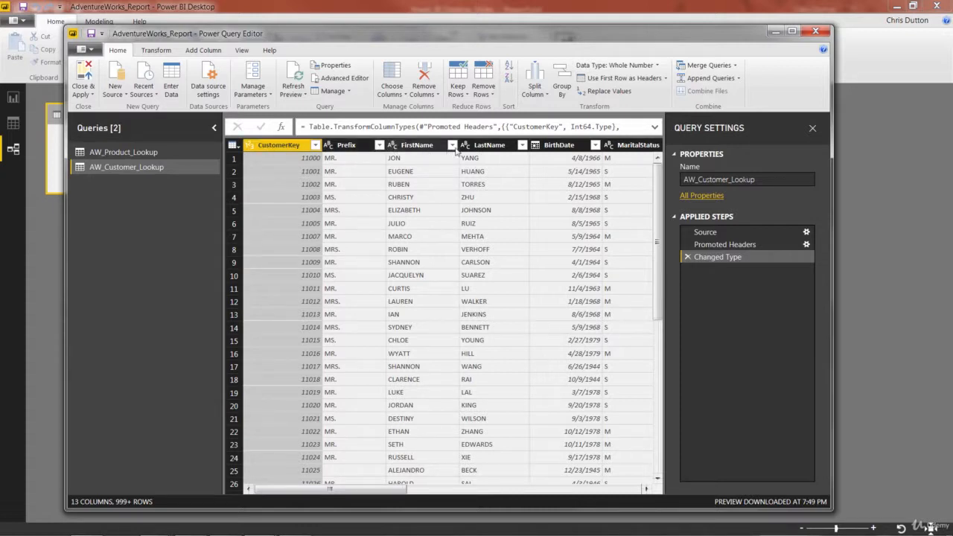
Review the data types of the customer columns, including BirthDate and AnnualIncome, across the full width of the table.
click(547, 145)
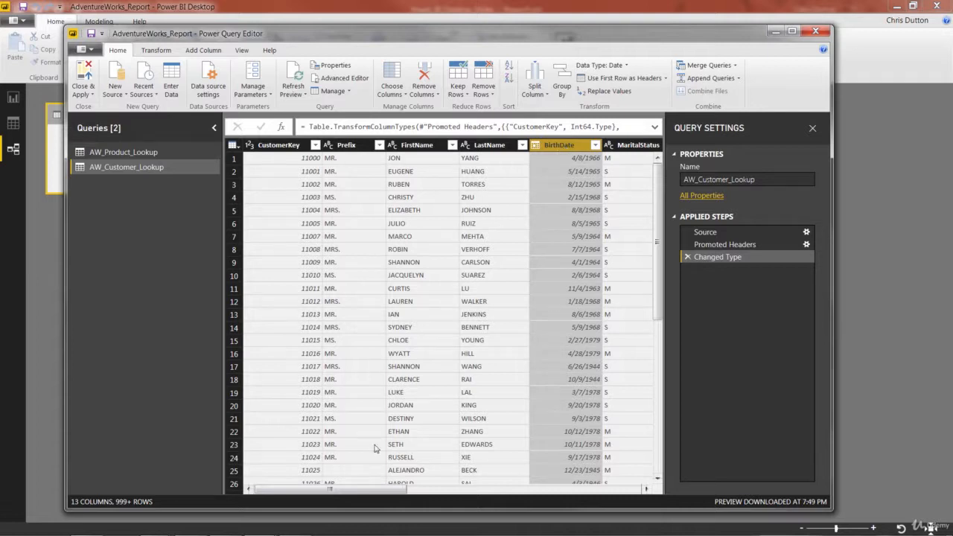
drag(322, 495, 489, 493)
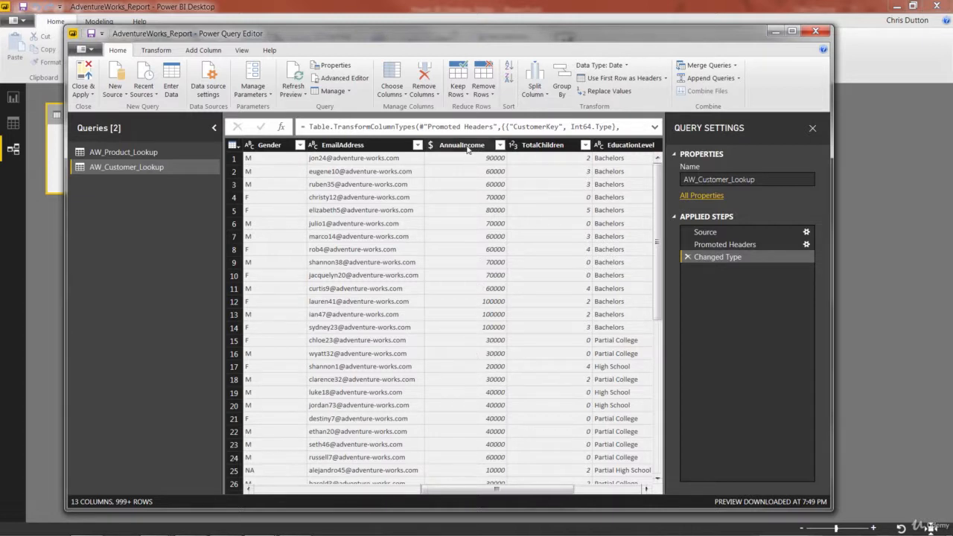
click(431, 146)
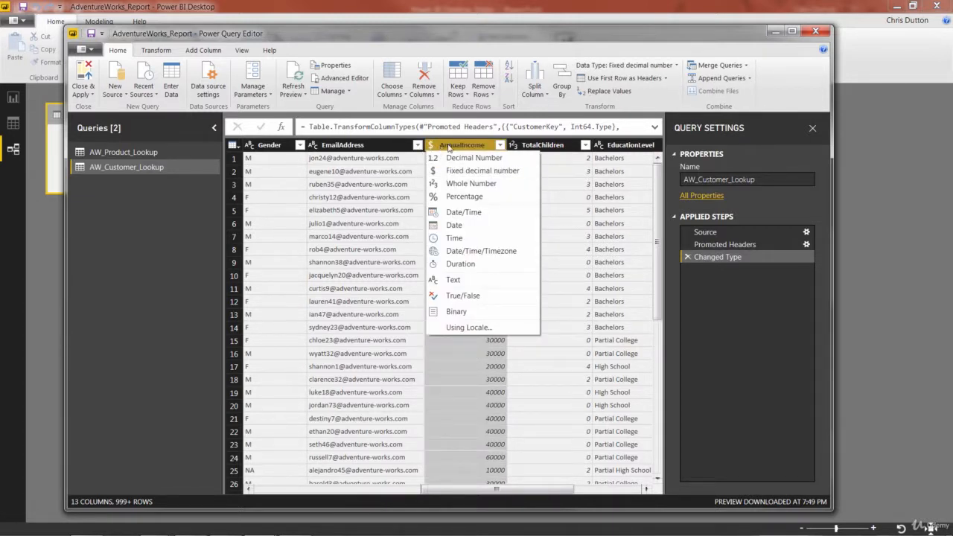
click(452, 147)
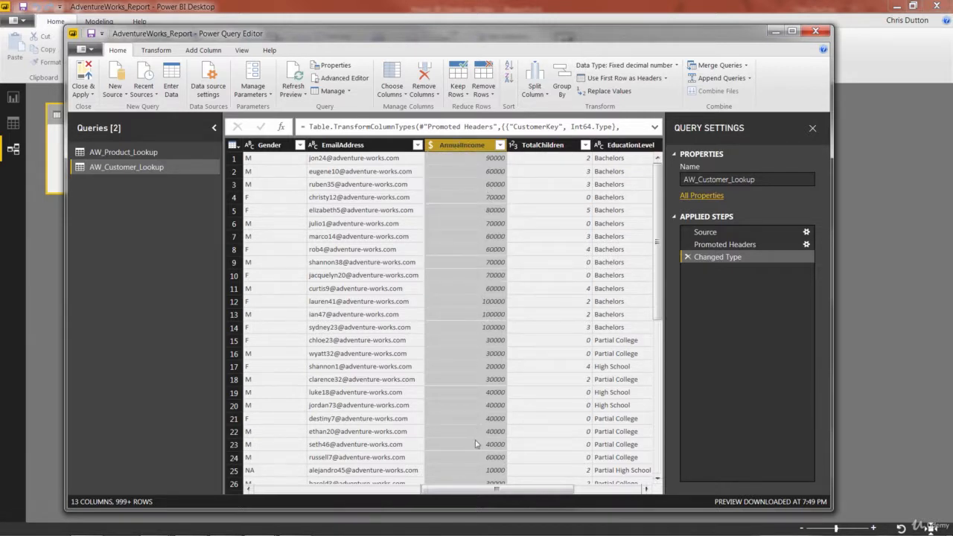
drag(457, 495, 525, 495)
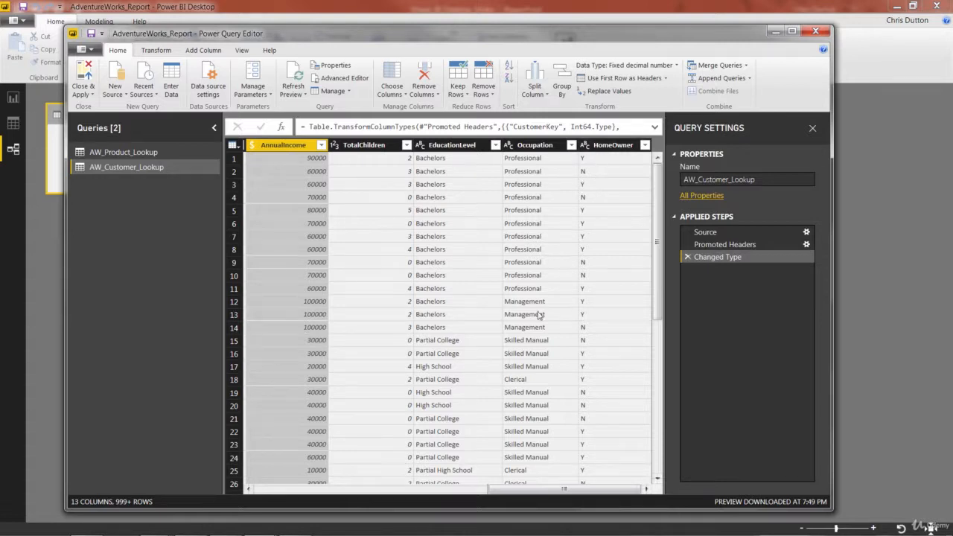
drag(555, 490, 287, 497)
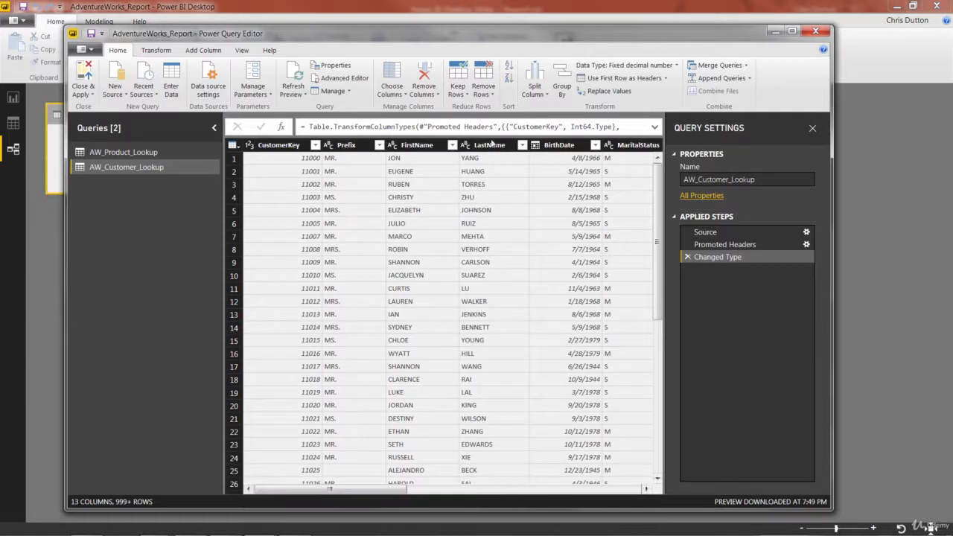
Add a new column that holds the Prefix values with each word capitalized.
click(355, 151)
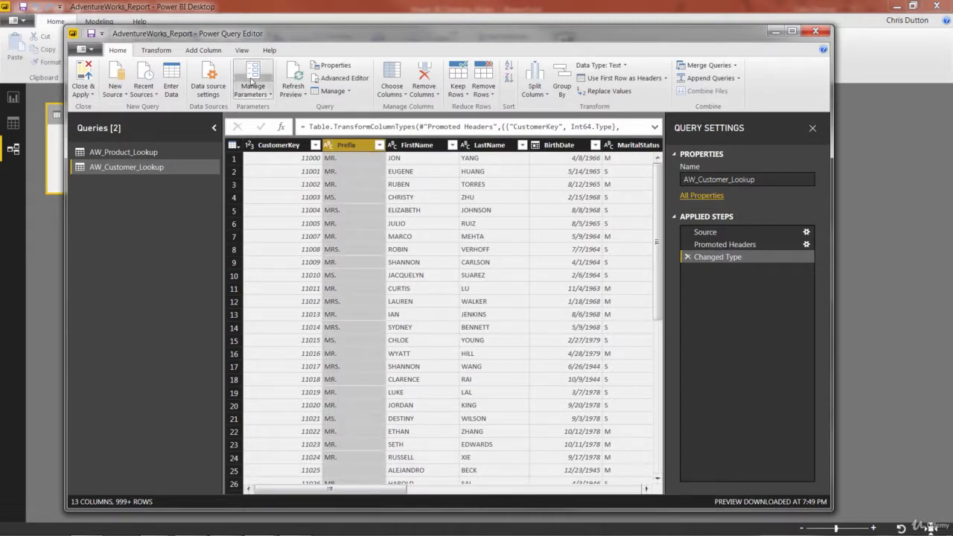
click(198, 49)
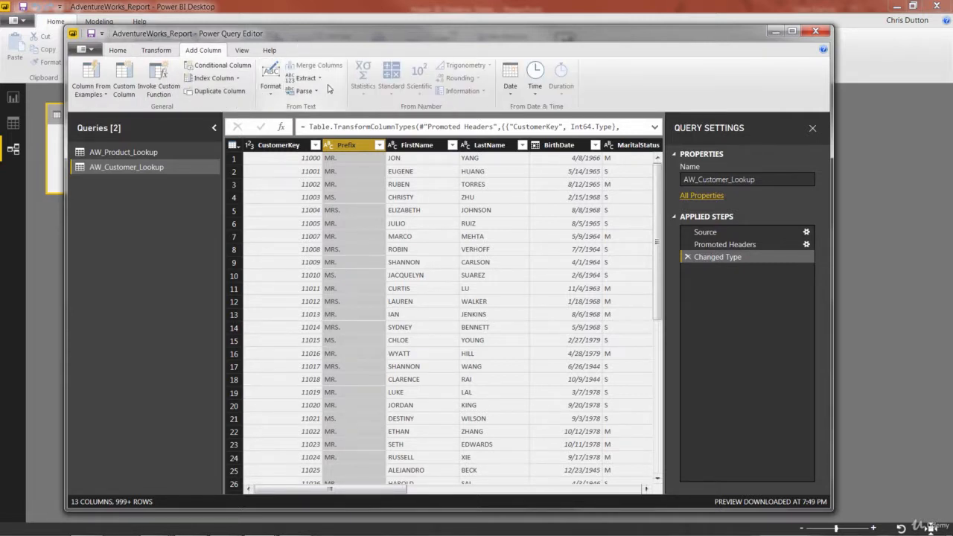
click(266, 92)
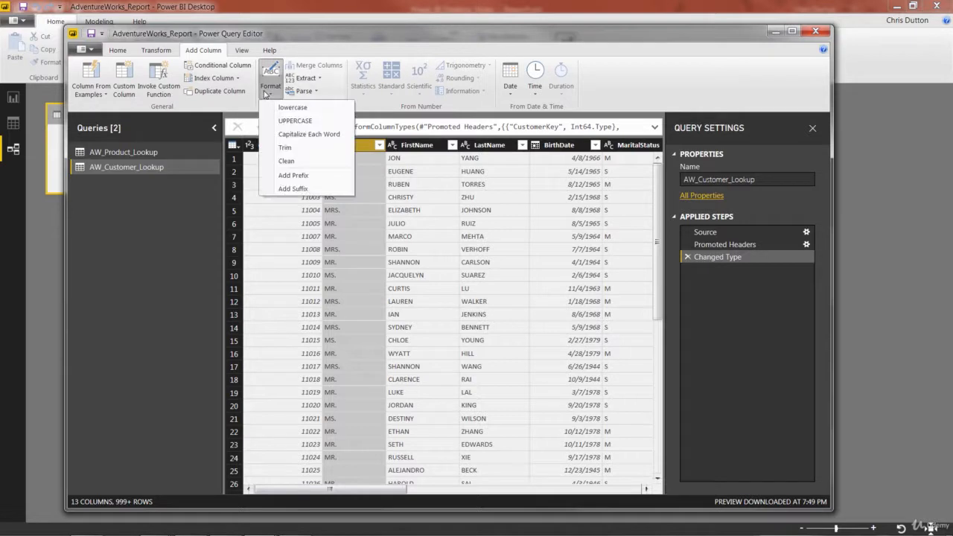
click(309, 134)
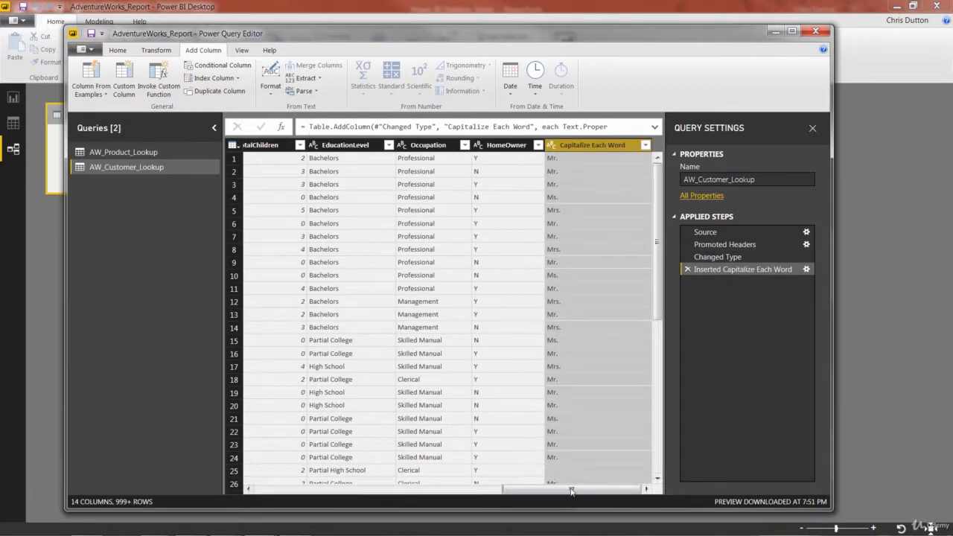
mouse_move(570, 493)
mouse_down()
mouse_move(350, 501)
mouse_move(313, 492)
mouse_move(586, 499)
mouse_up()
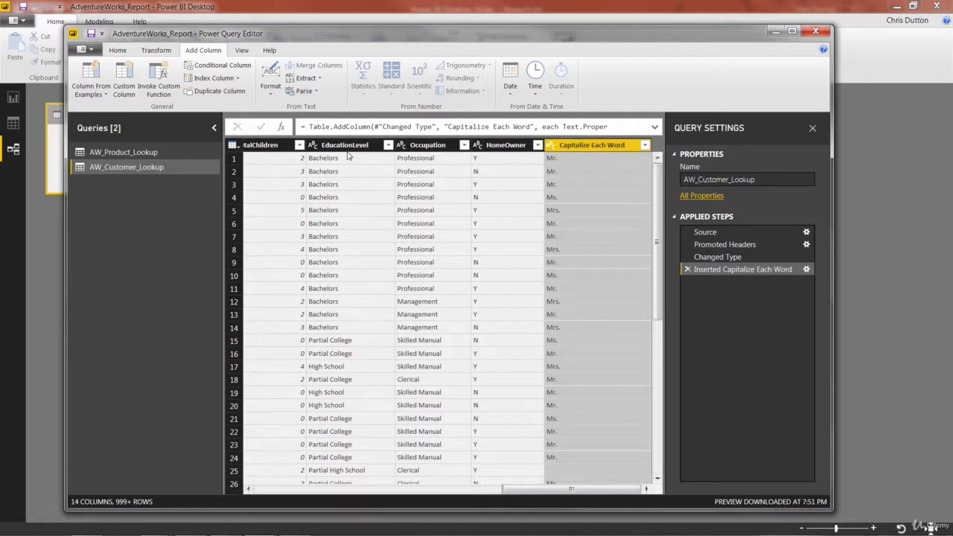
Compare the text formatting options for new columns and in-place transforms, and delete the applied step that inserted the capitalized column.
click(270, 83)
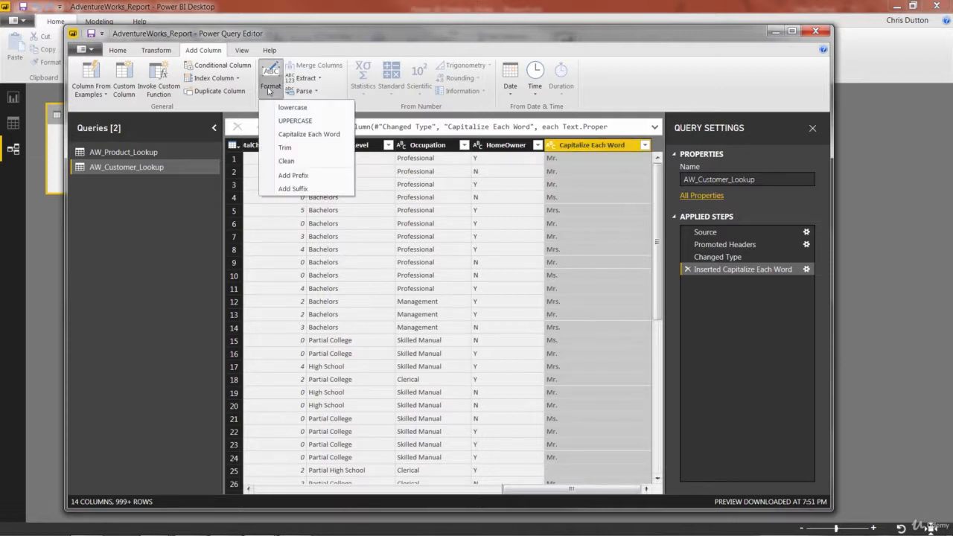
click(269, 91)
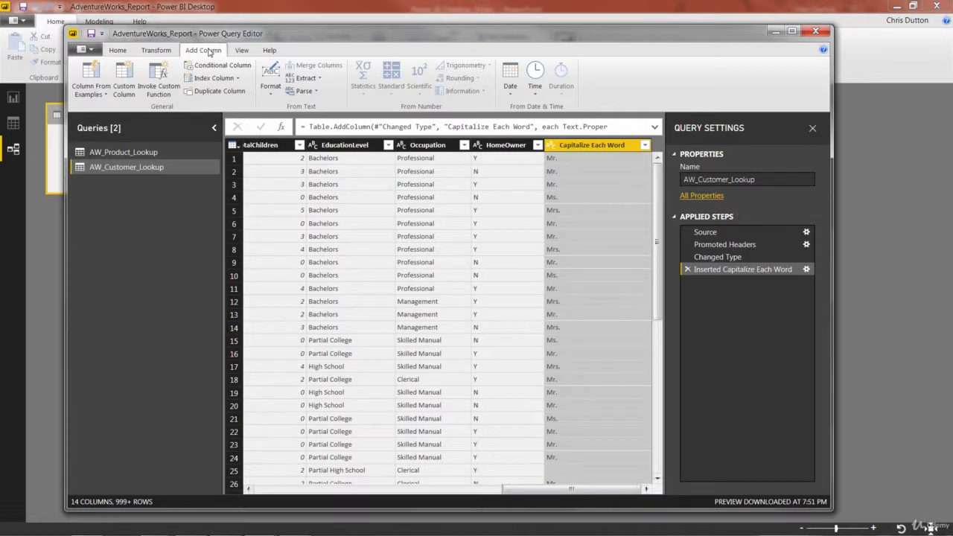
click(166, 52)
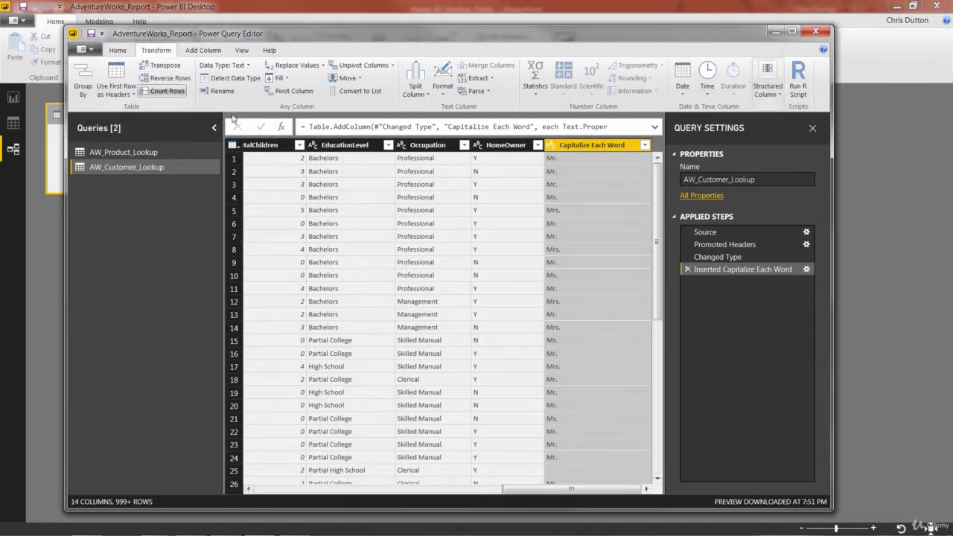
click(446, 95)
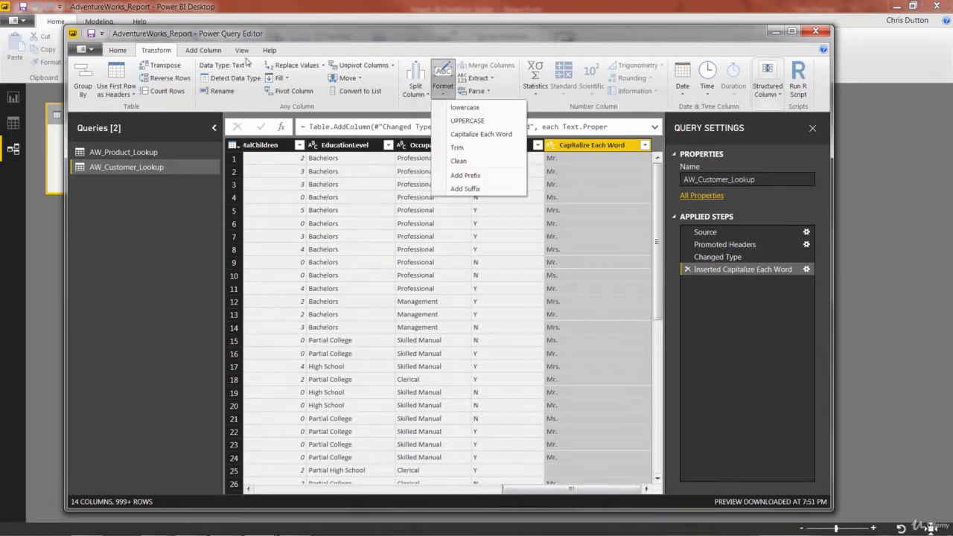
click(445, 93)
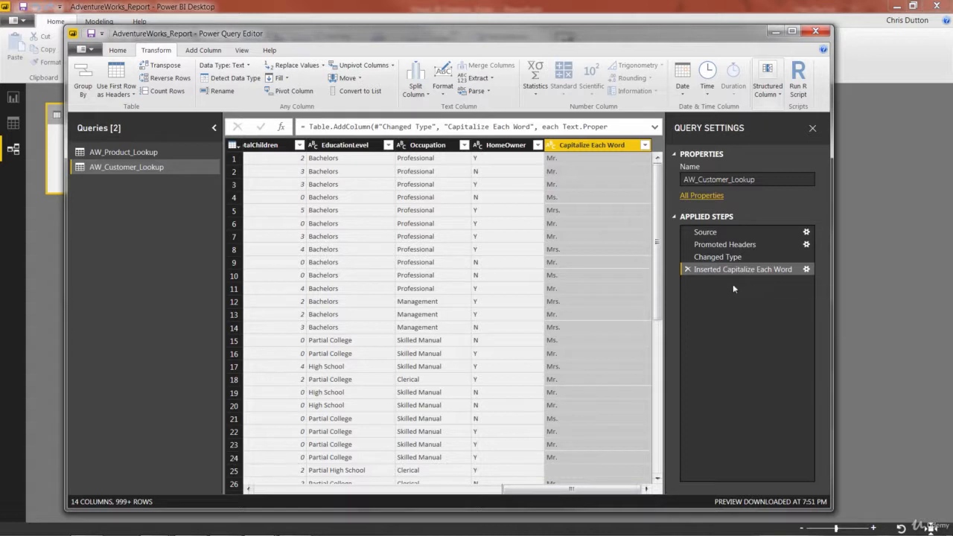
click(687, 269)
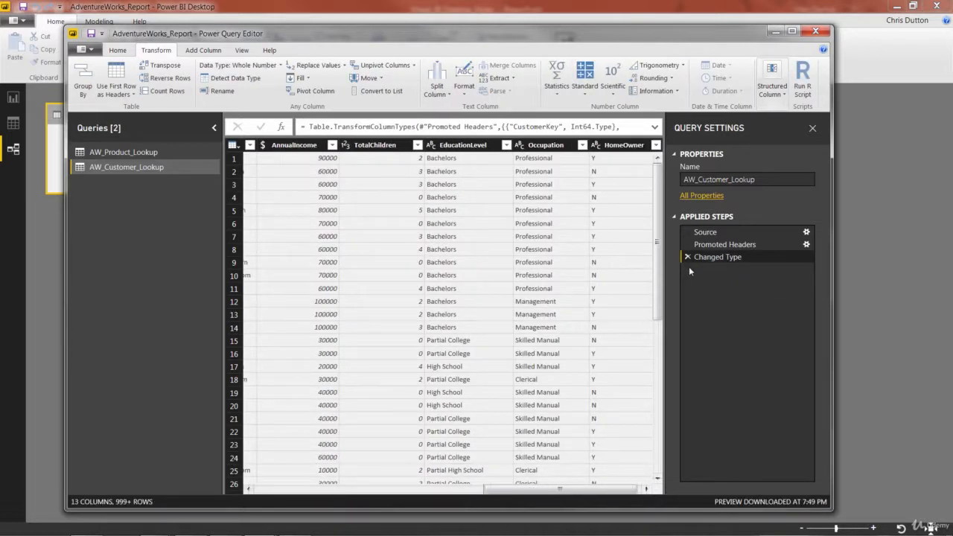
Transform the existing Prefix column in place with Capitalize Each Word.
drag(527, 497, 282, 500)
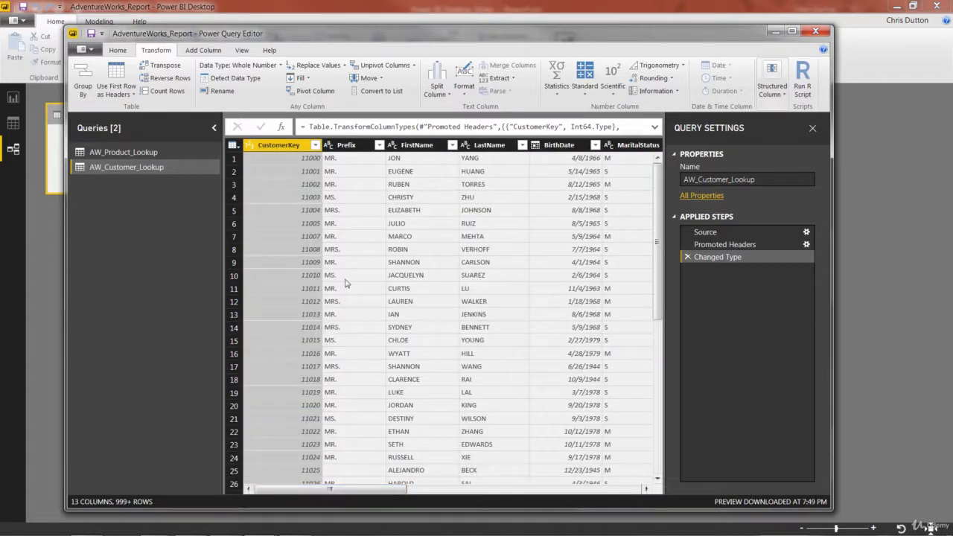
click(350, 145)
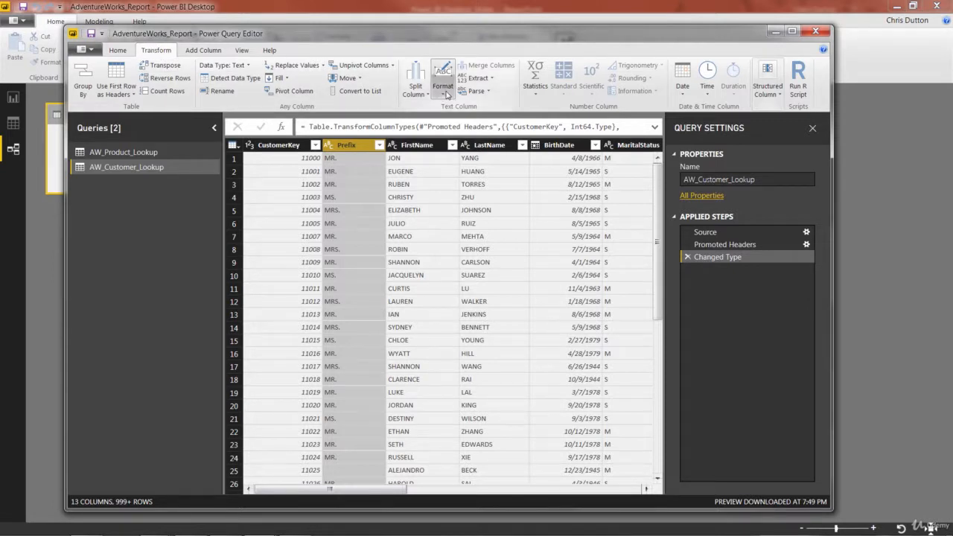
click(446, 92)
click(472, 134)
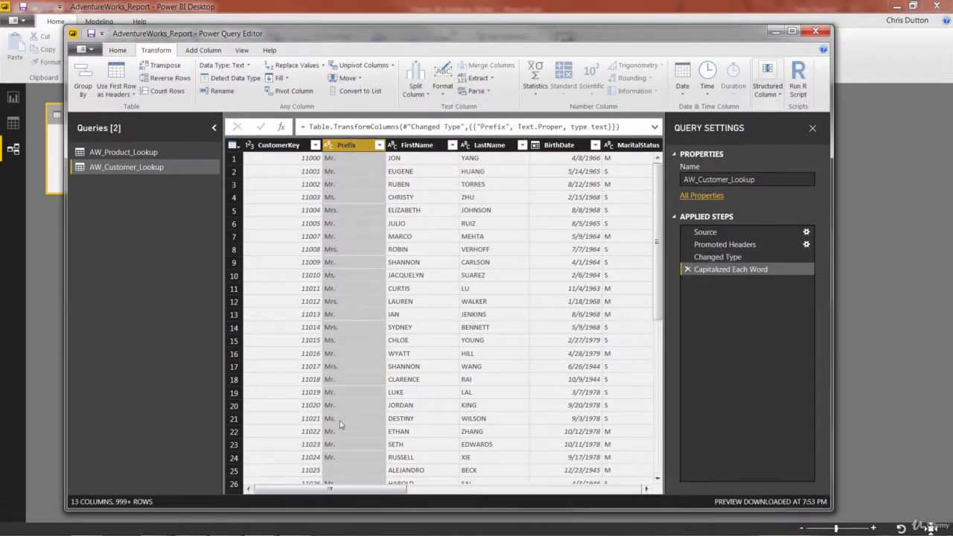
Apply Capitalize Each Word in place to the FirstName and LastName columns together.
click(414, 146)
click(491, 147)
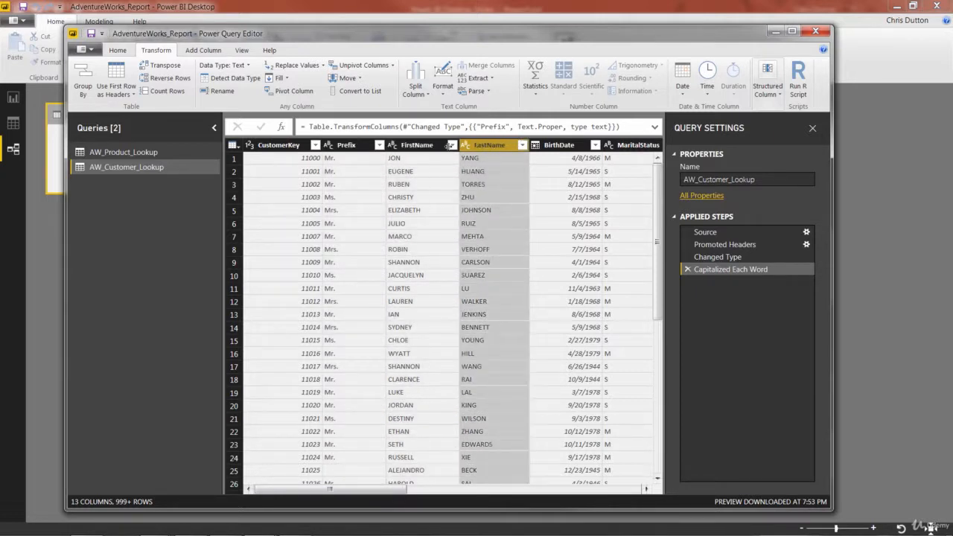
click(415, 148)
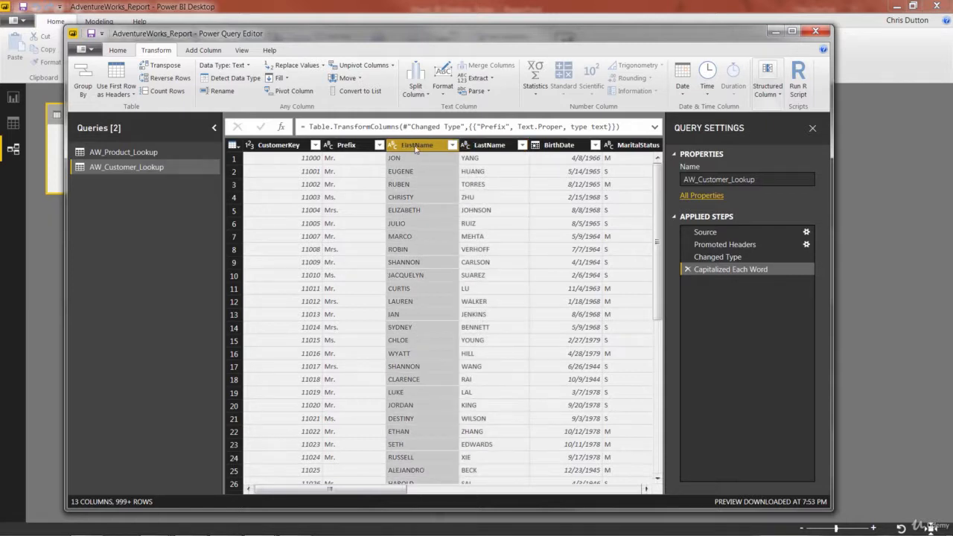
ctrl+click(496, 148)
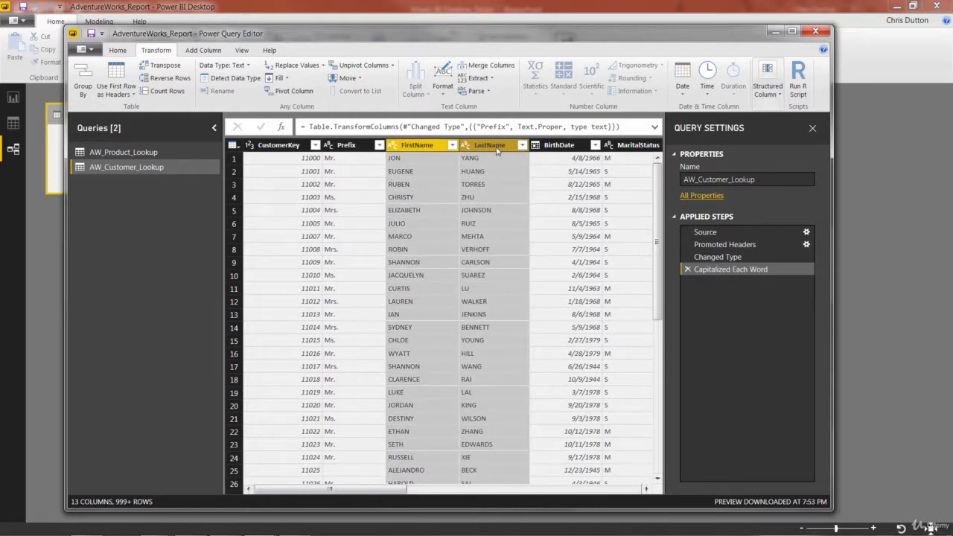
click(441, 89)
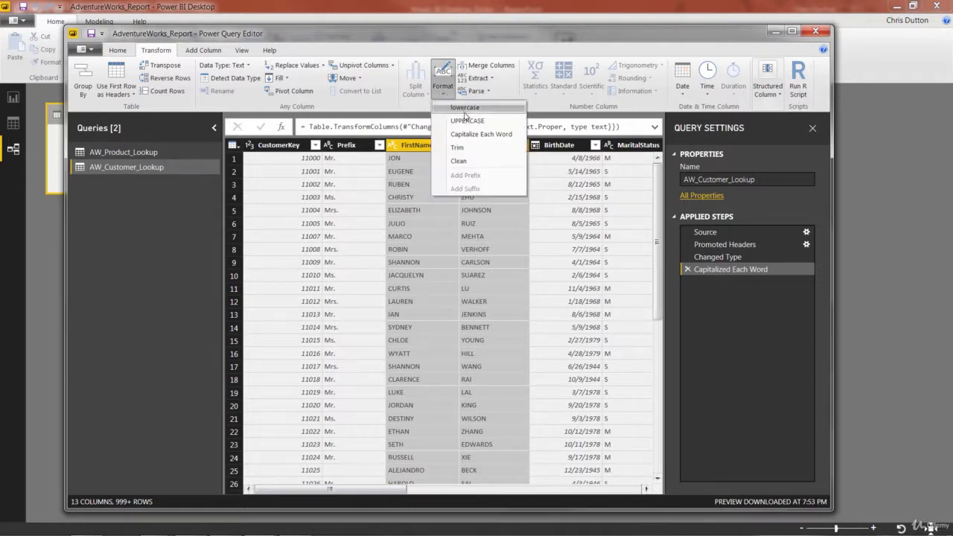
click(497, 134)
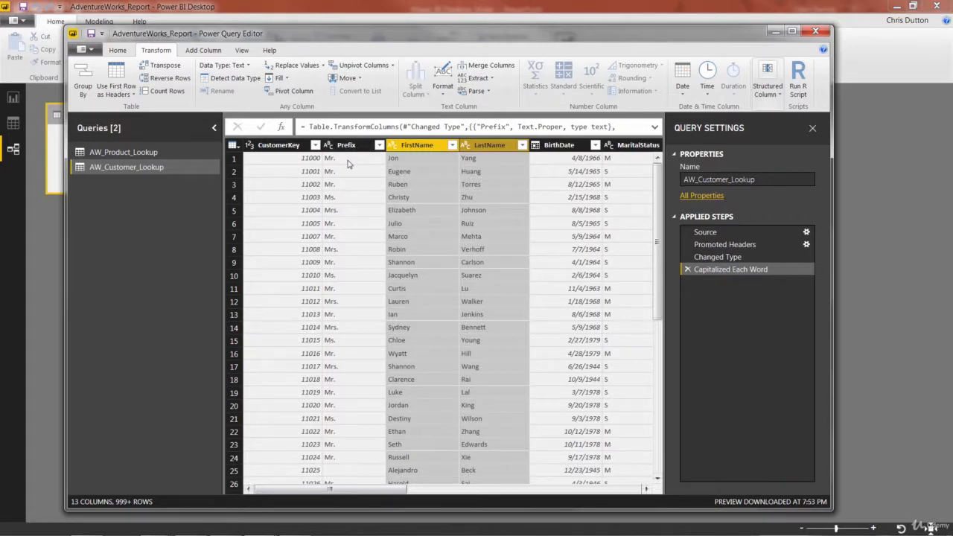
click(402, 159)
click(483, 146)
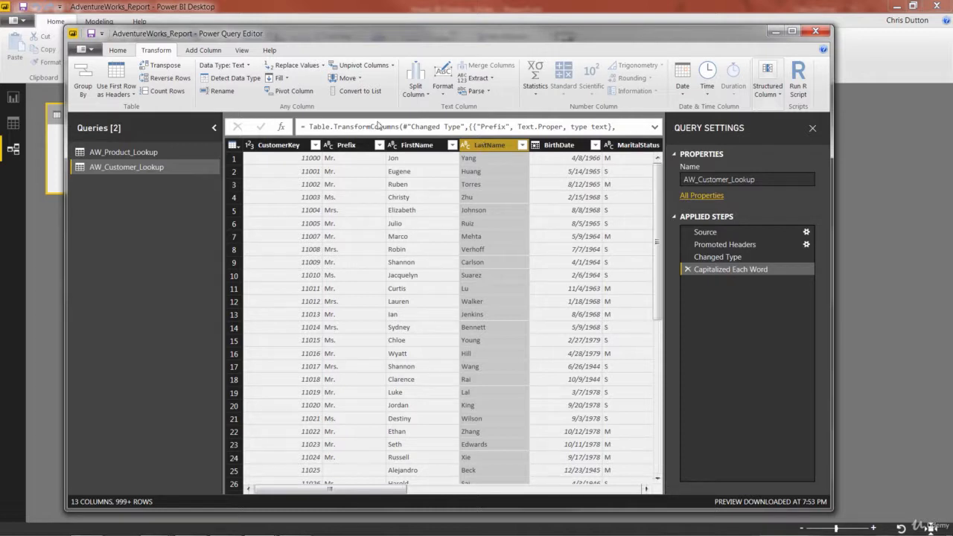
click(350, 146)
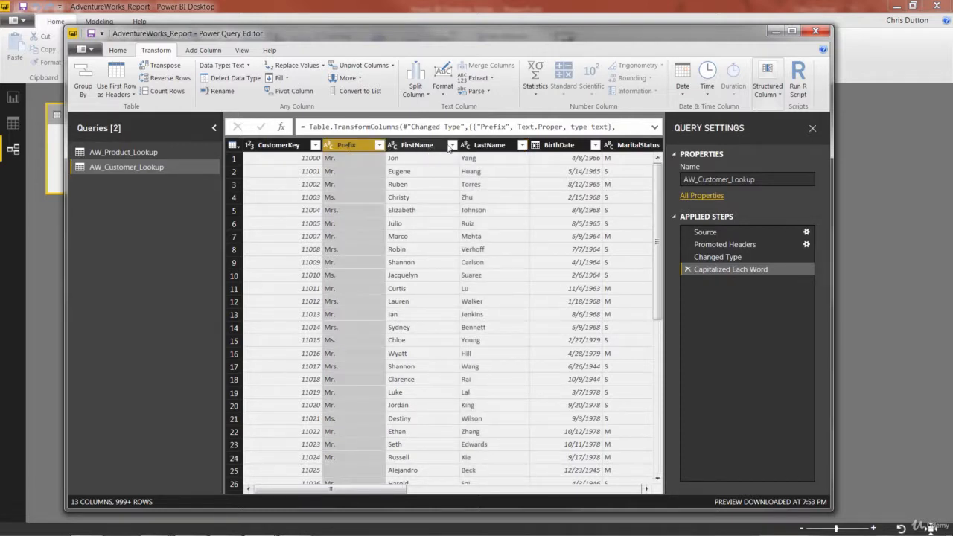
ctrl+click(422, 147)
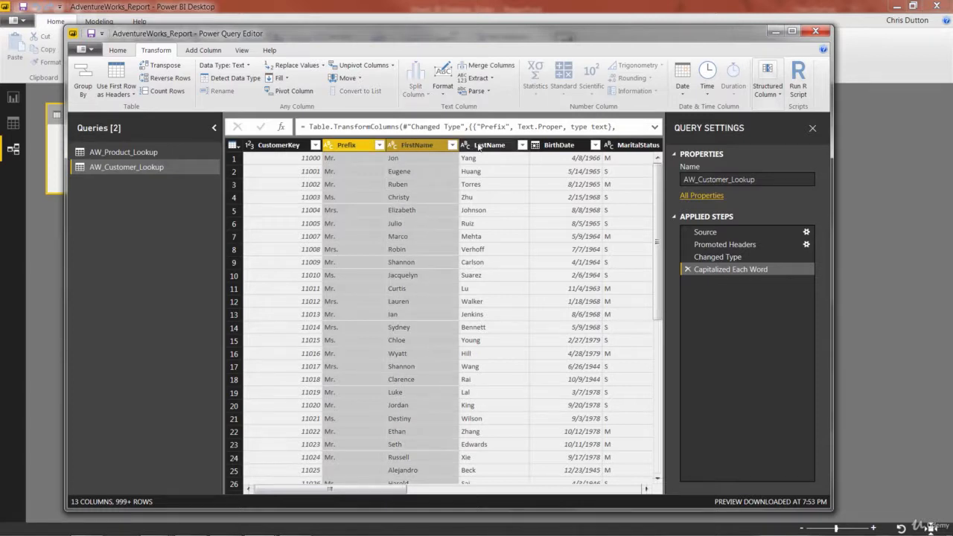
ctrl+click(478, 147)
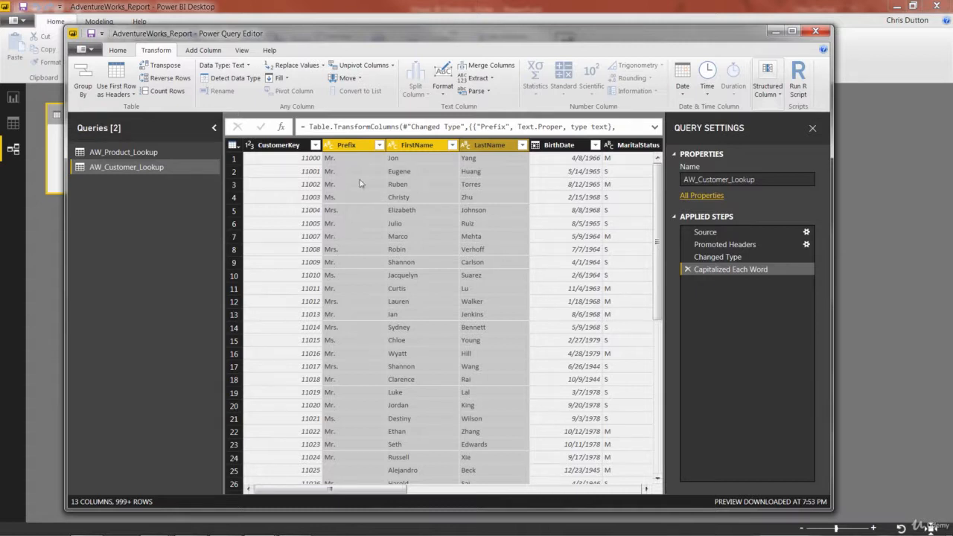
Merge the Prefix, FirstName and LastName columns into a new column named FullName, using Space as the separator.
click(346, 149)
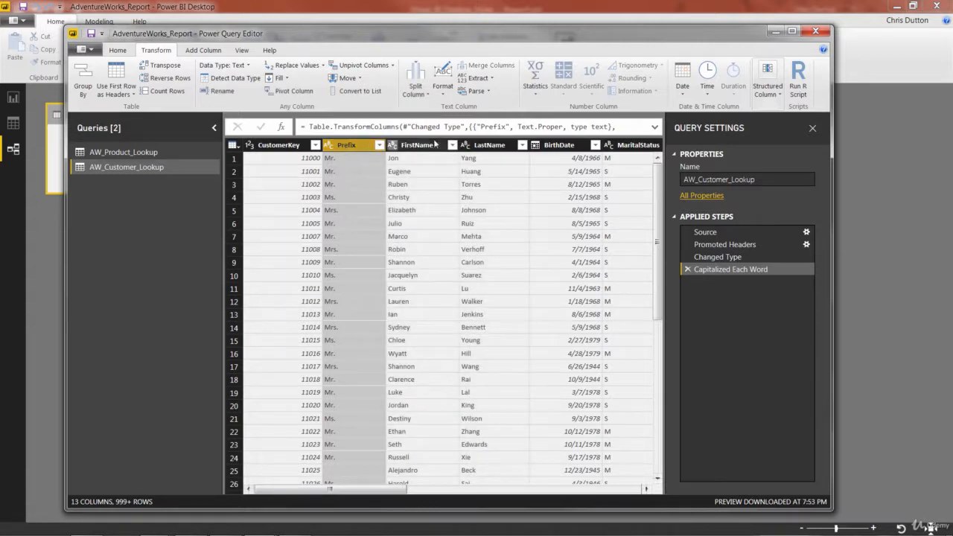
shift+click(491, 148)
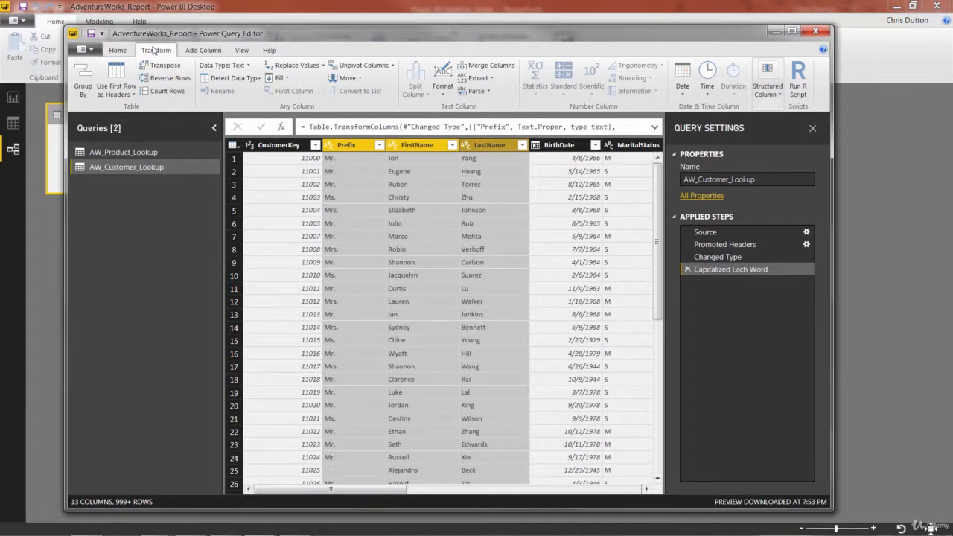
click(199, 51)
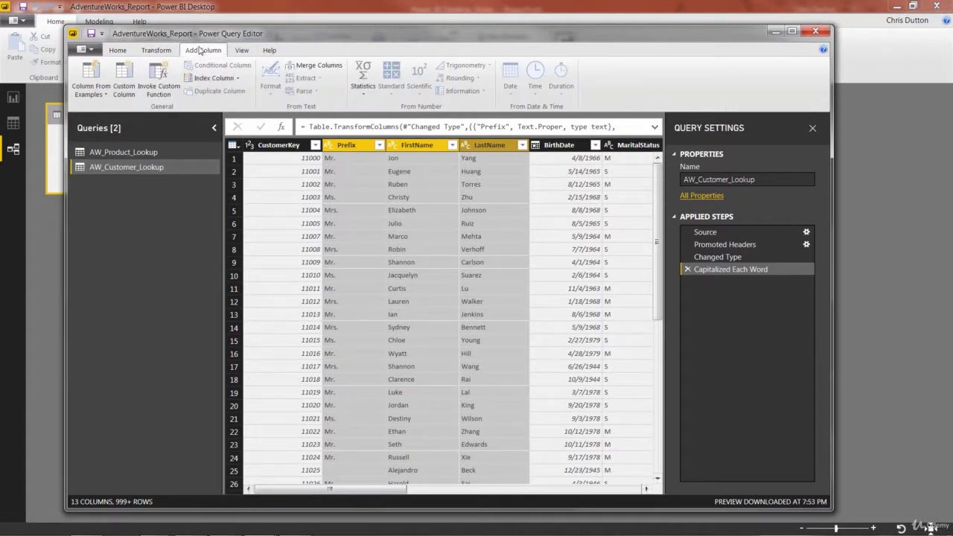
click(317, 66)
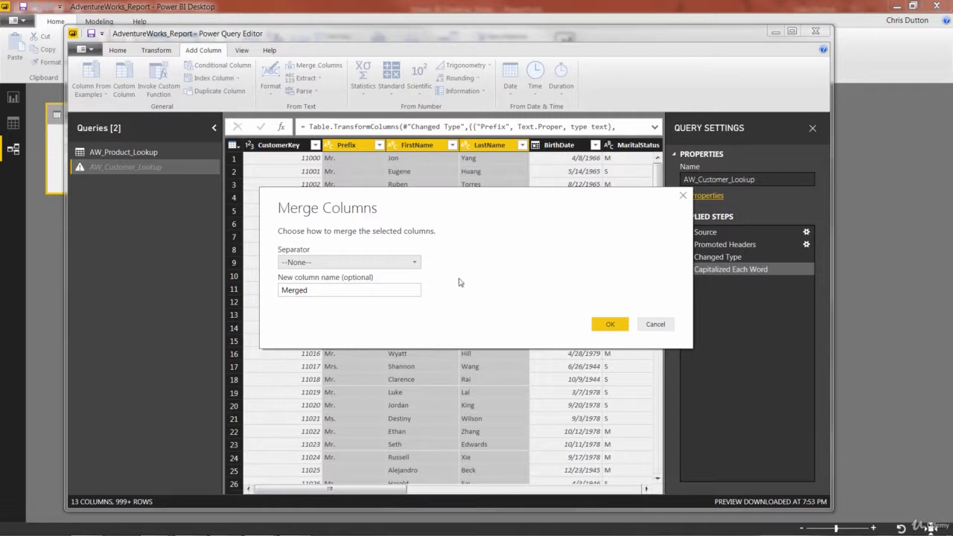
click(414, 263)
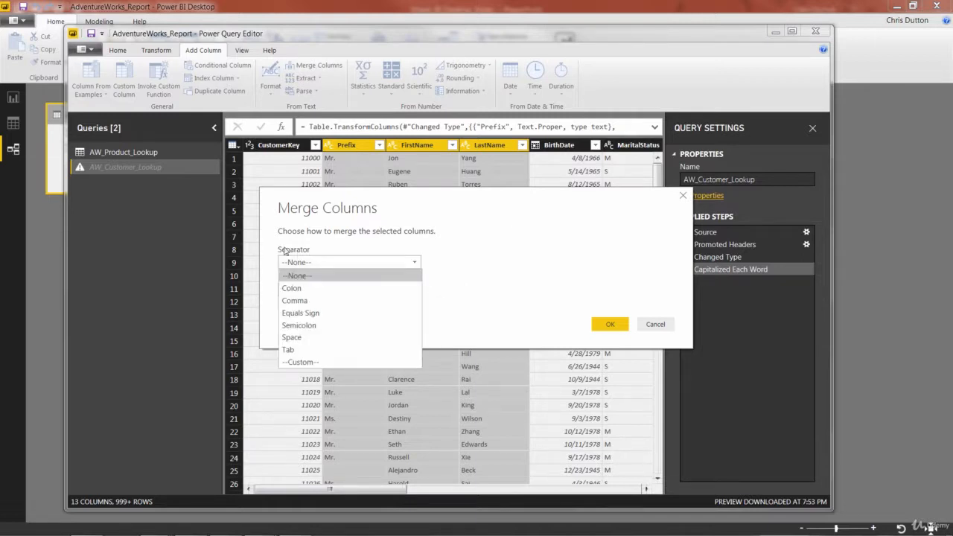
click(295, 339)
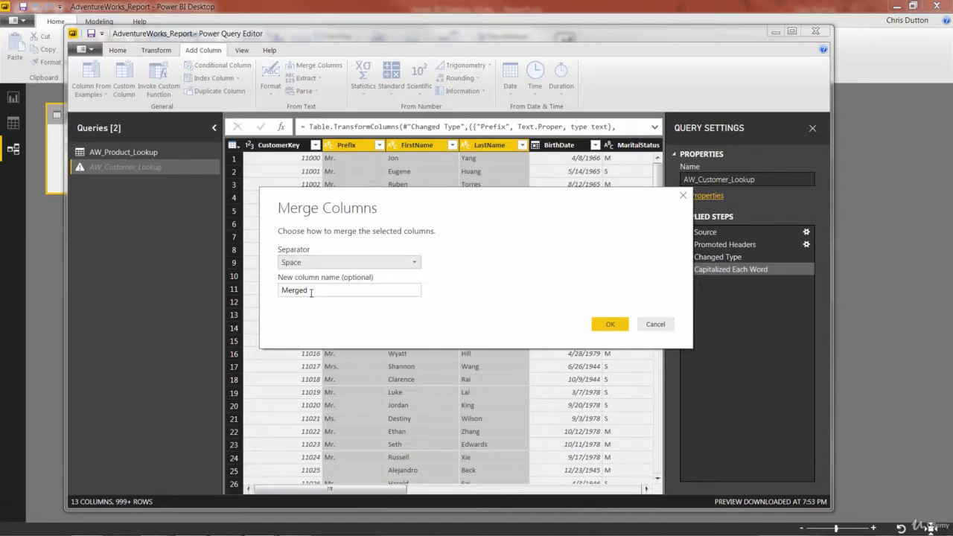
drag(310, 291, 270, 297)
text(F)
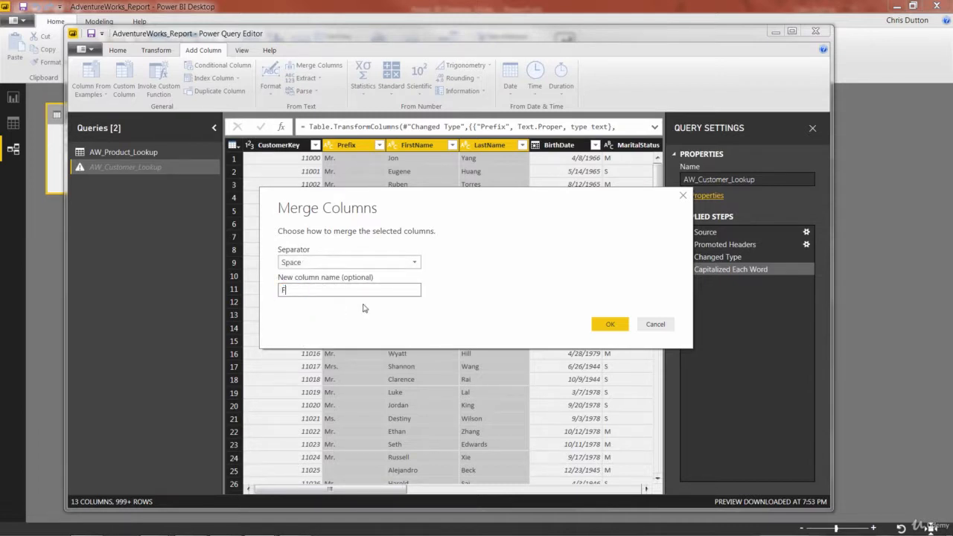
text(ullName)
click(605, 324)
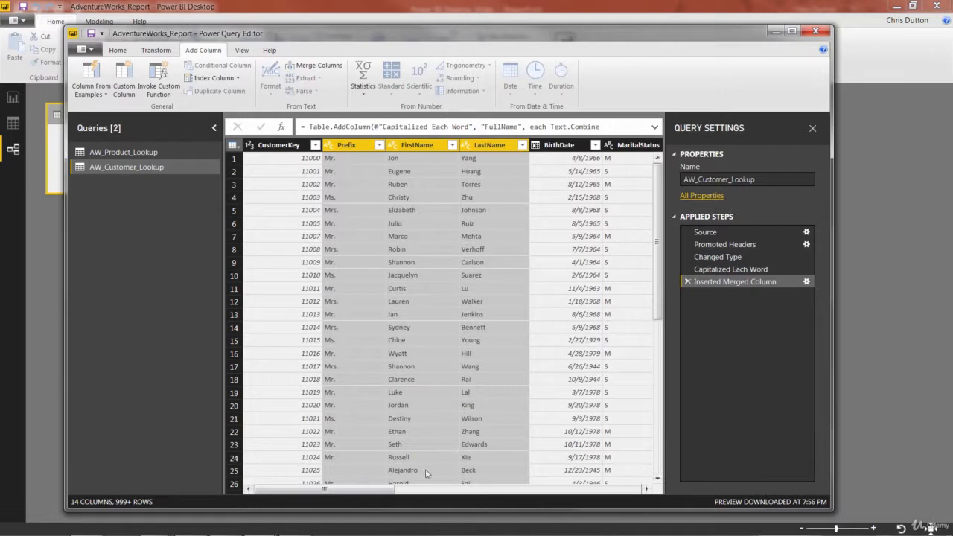
drag(346, 490, 612, 488)
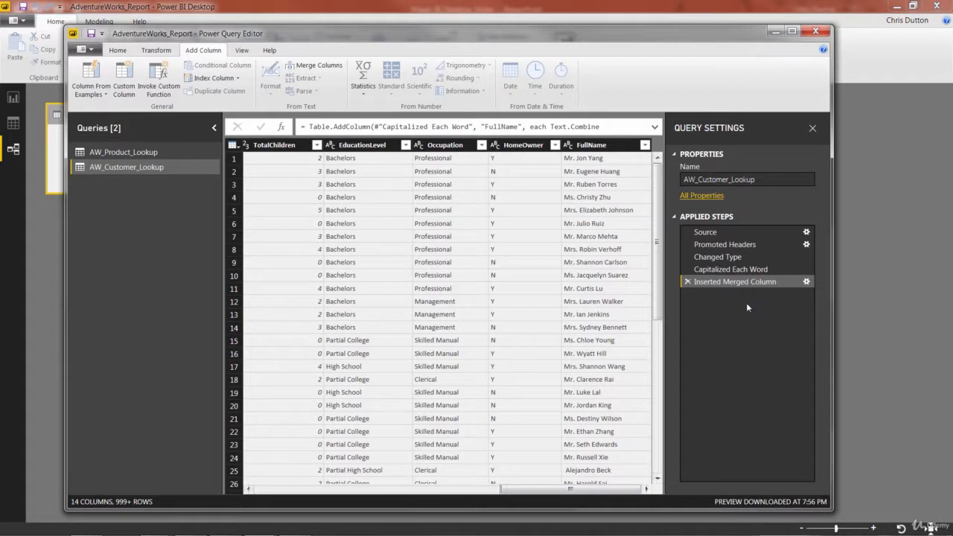
Rename the applied step Inserted Merged Column as Inserted FullName Column.
click(726, 269)
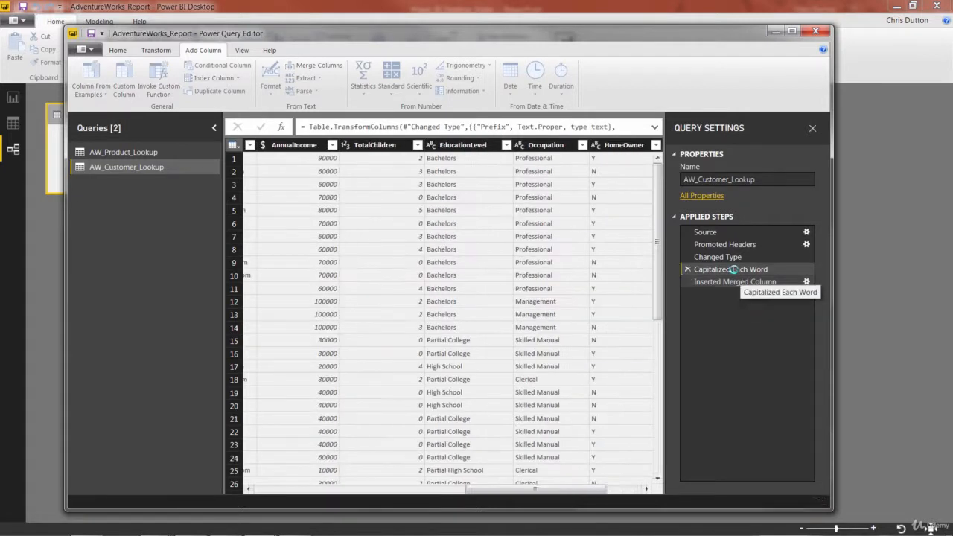
click(736, 282)
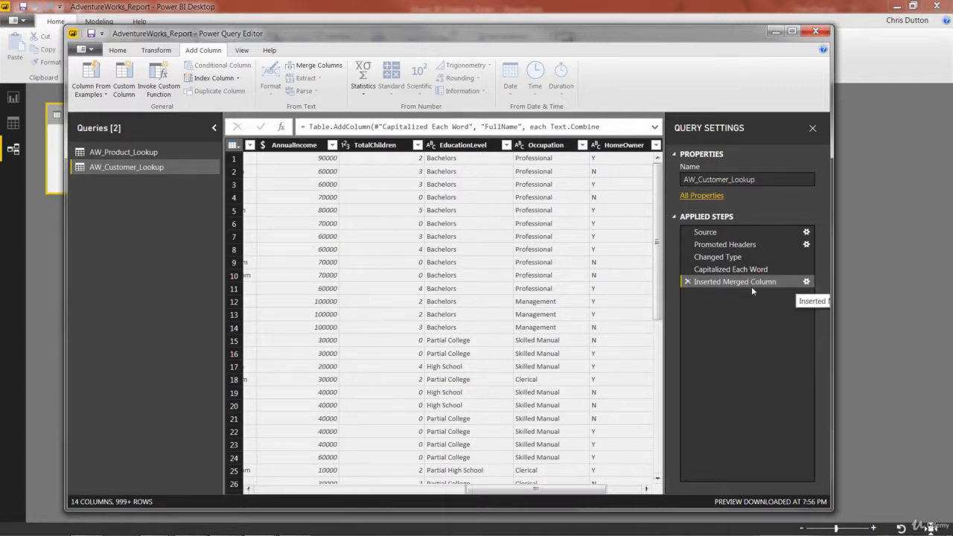
right_click(753, 288)
click(777, 312)
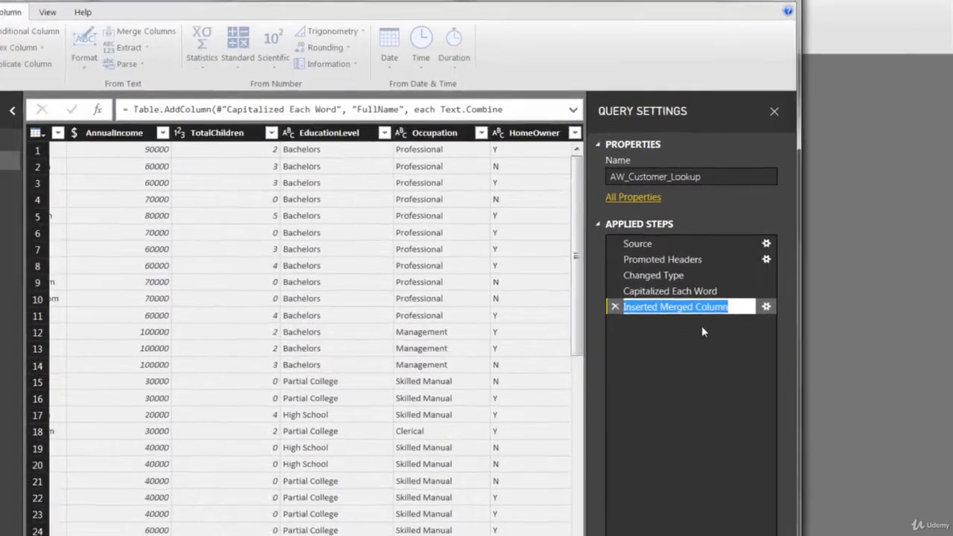
click(749, 281)
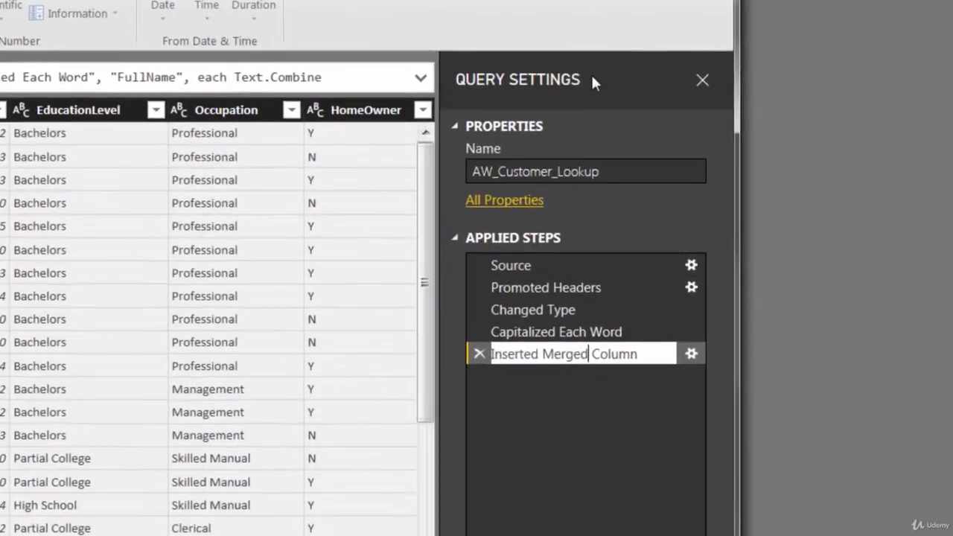
key(BackSpace)
key(BackSpace)
key(BackSpace)
key(BackSpace)
key(BackSpace)
key(BackSpace)
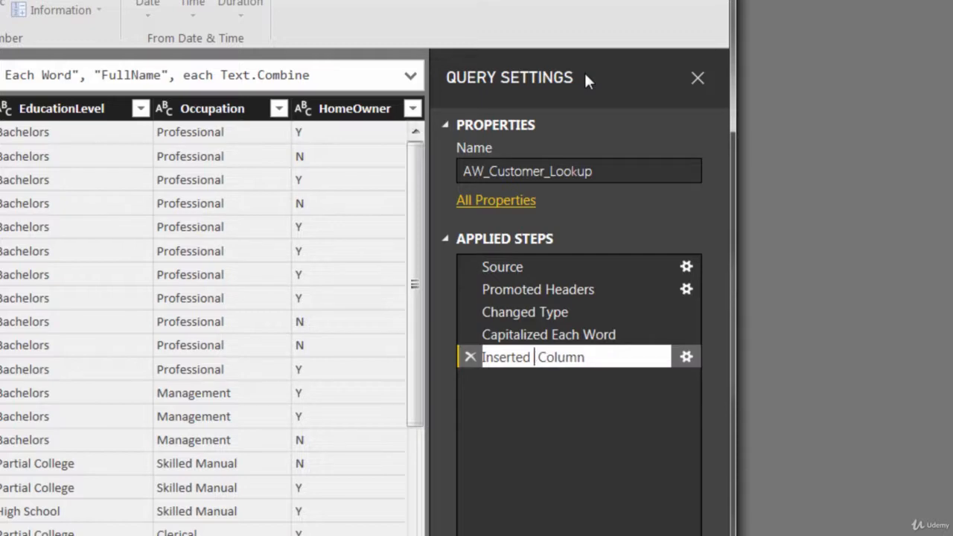
text(FullName)
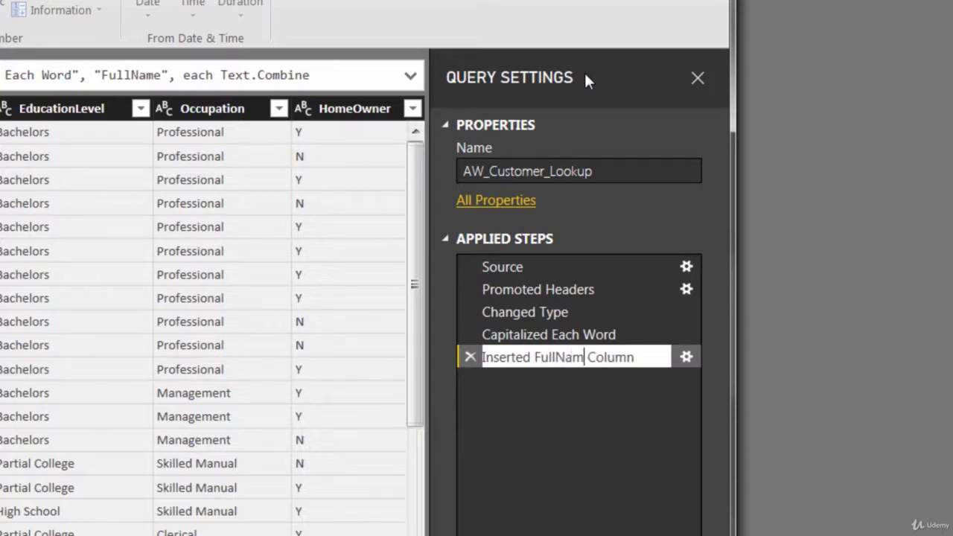
key(Return)
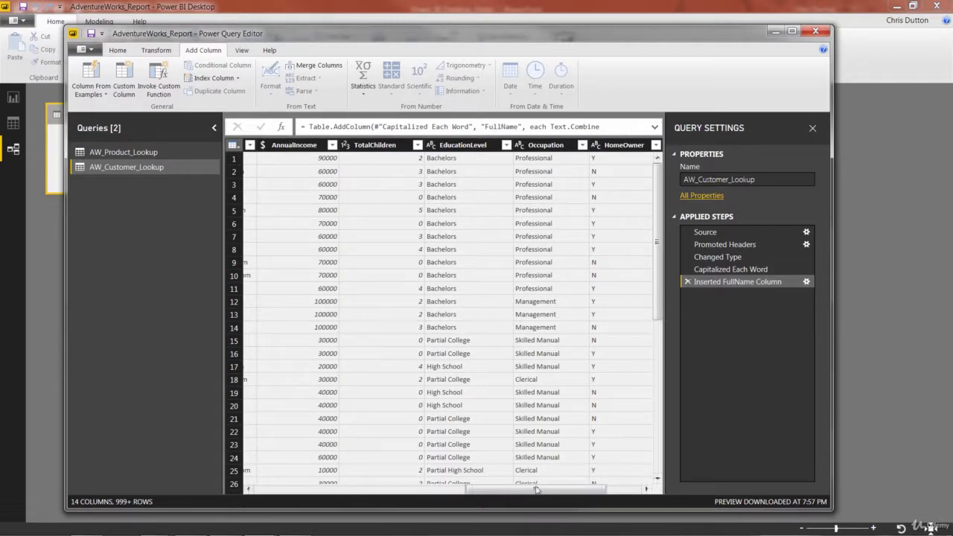
Extract the text before the @ delimiter in EmailAddress into a new column, scanning from the start of the input.
drag(537, 489, 450, 497)
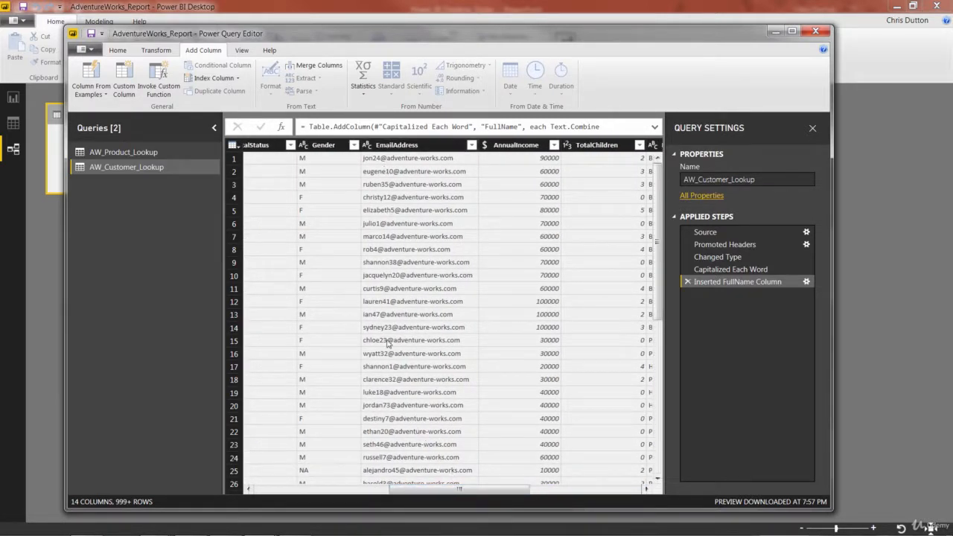
drag(479, 145, 495, 146)
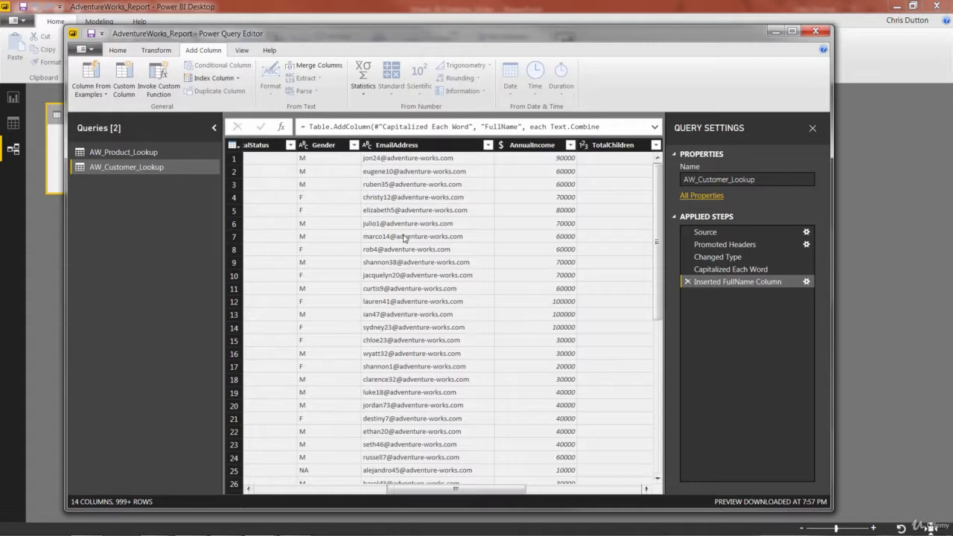
click(401, 146)
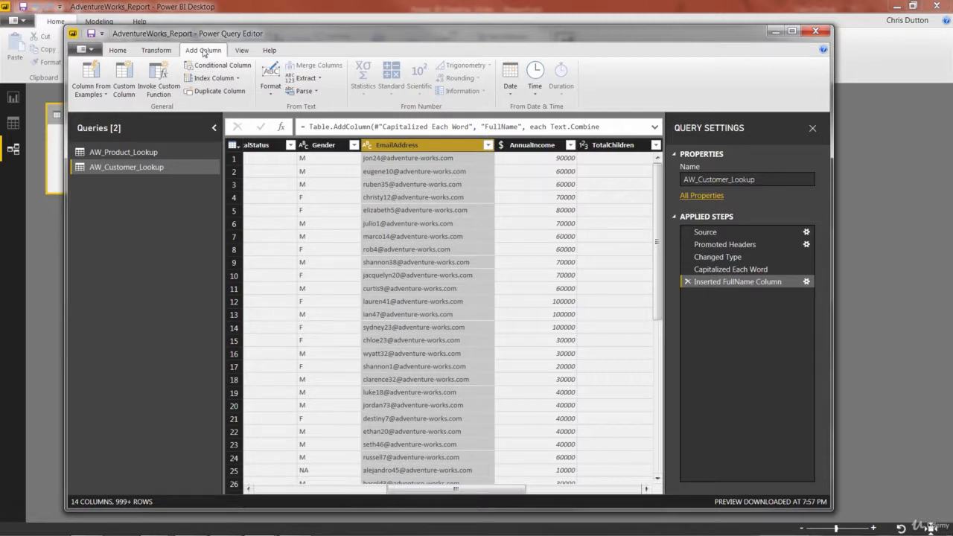
click(314, 79)
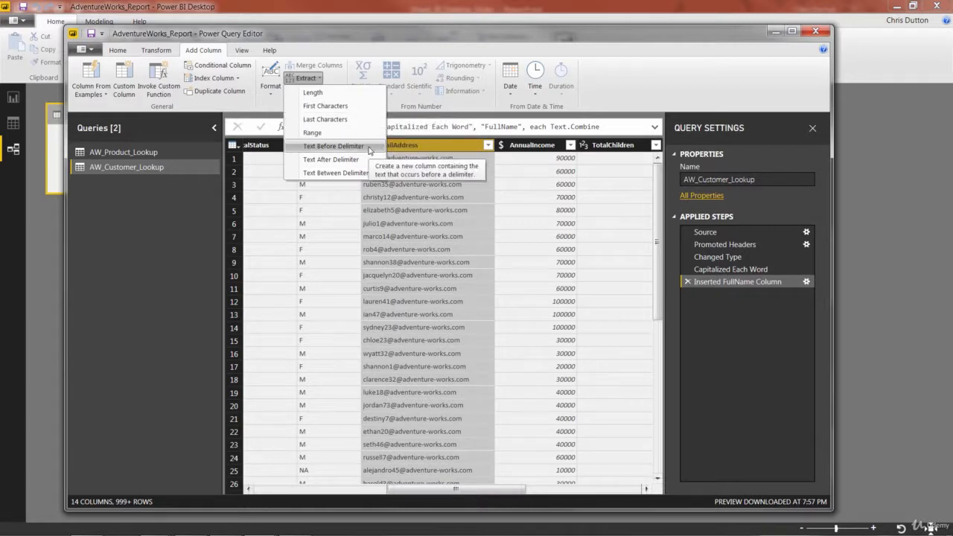
click(369, 147)
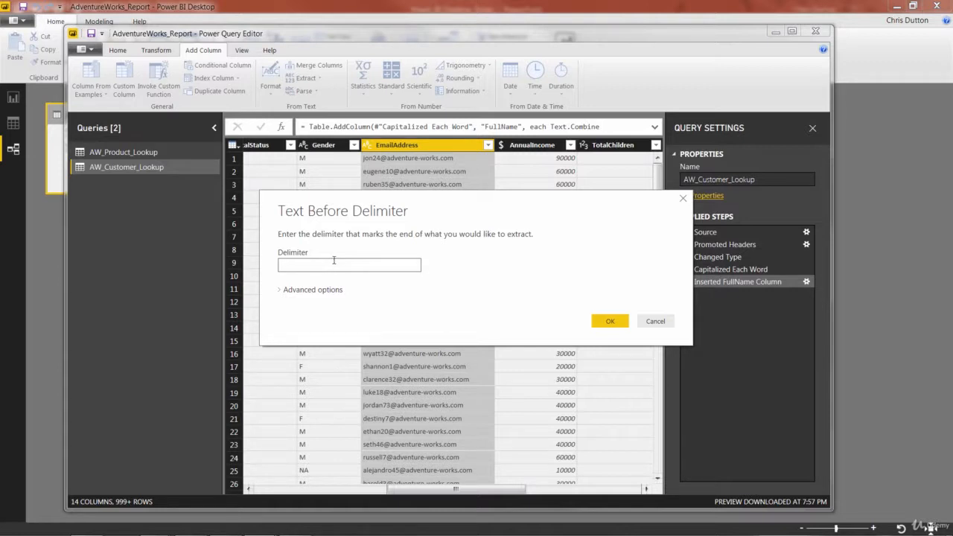
text(@)
click(283, 291)
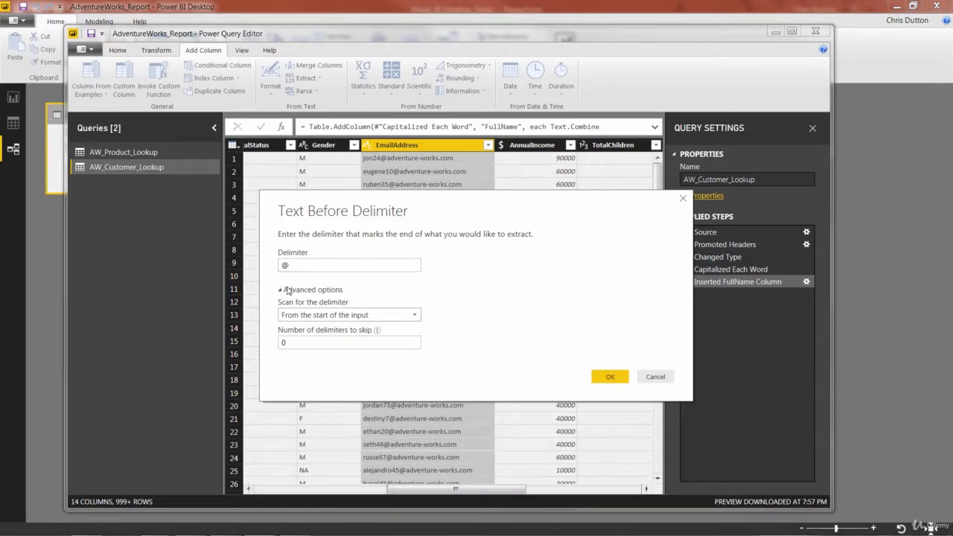
click(406, 316)
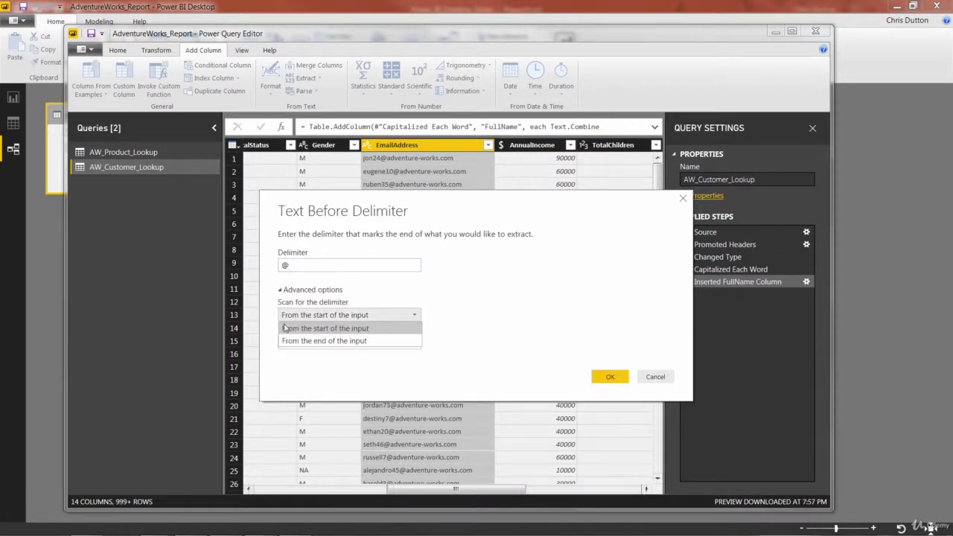
click(394, 328)
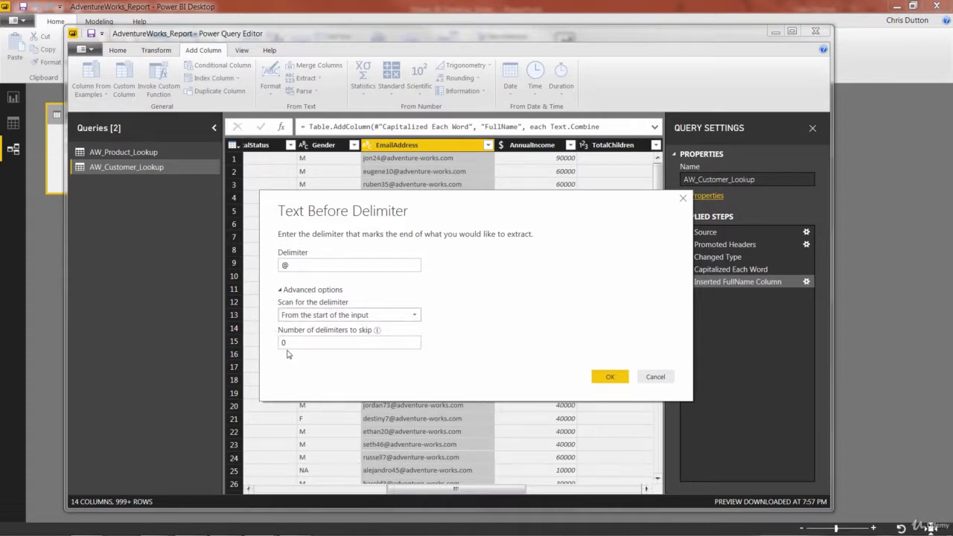
click(281, 292)
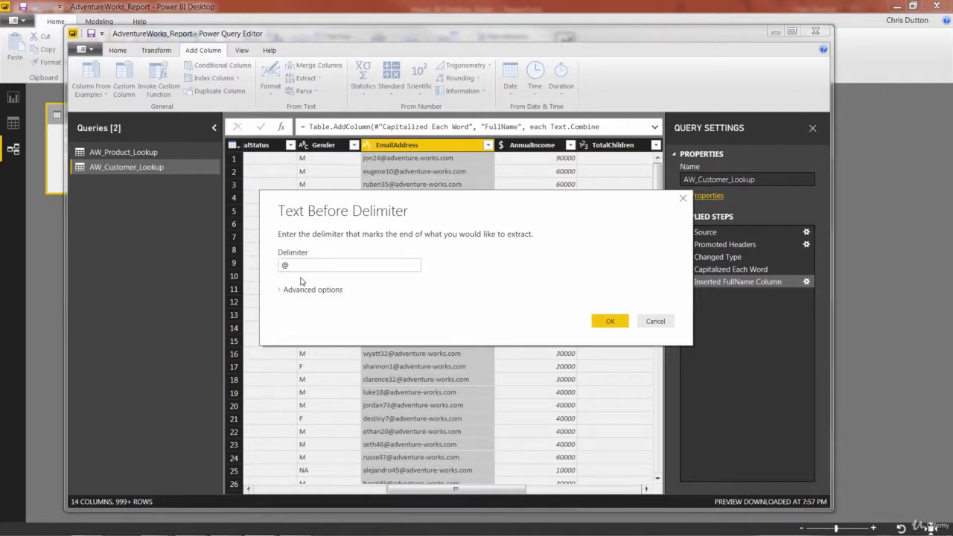
click(605, 320)
Rename the newly extracted Text Before Delimiter column as UserName.
drag(406, 489, 576, 500)
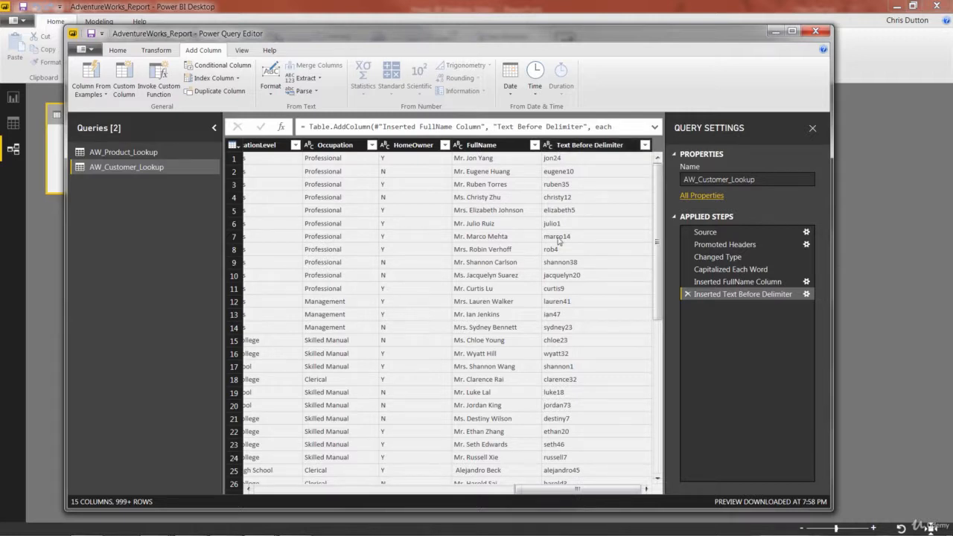
click(576, 146)
double_click(576, 146)
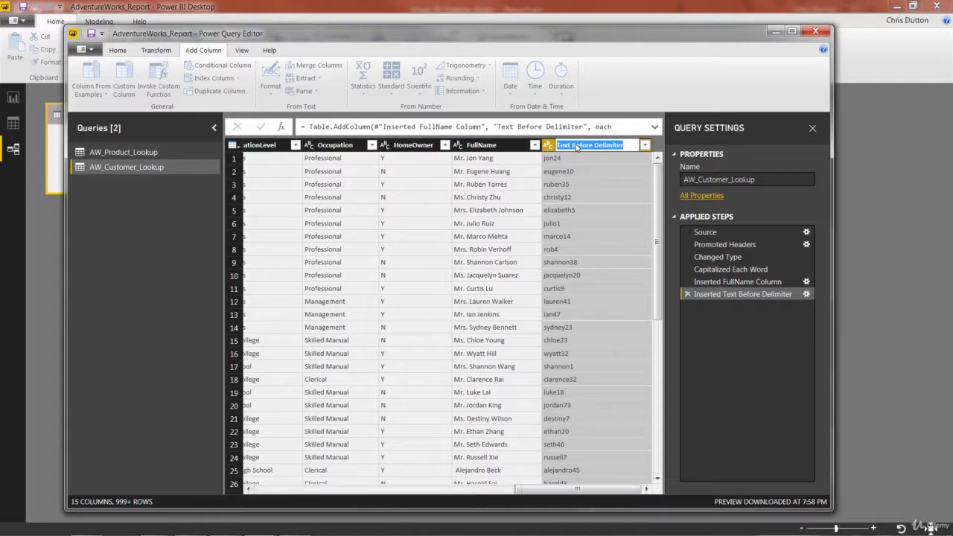
text(U)
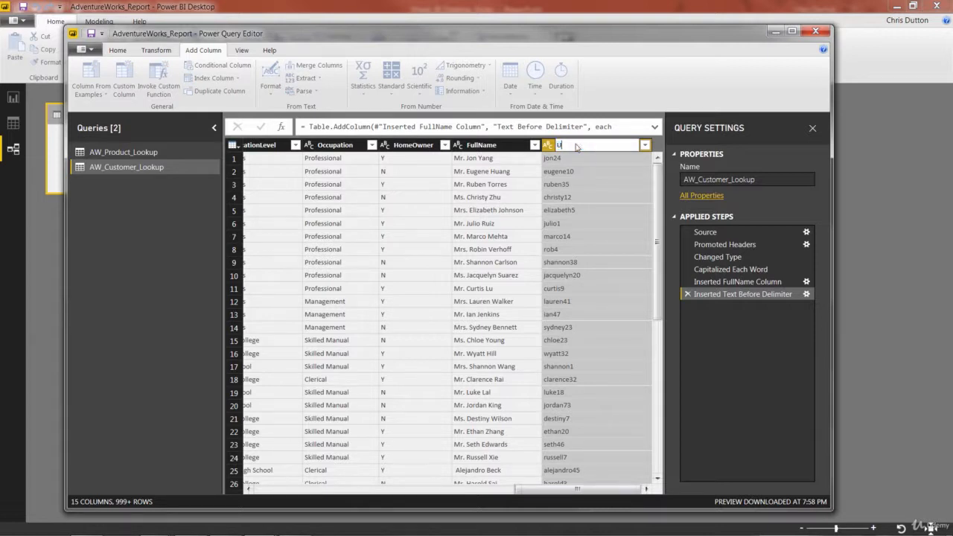
text(serName)
key(Return)
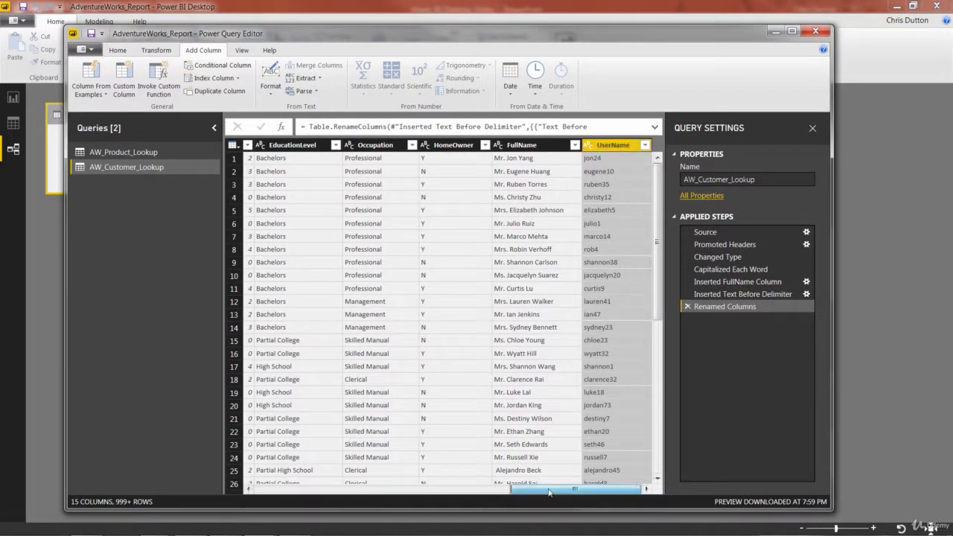
Extract the text between the delimiters @ and .com in the EmailAddress column into a new column.
drag(547, 490, 411, 489)
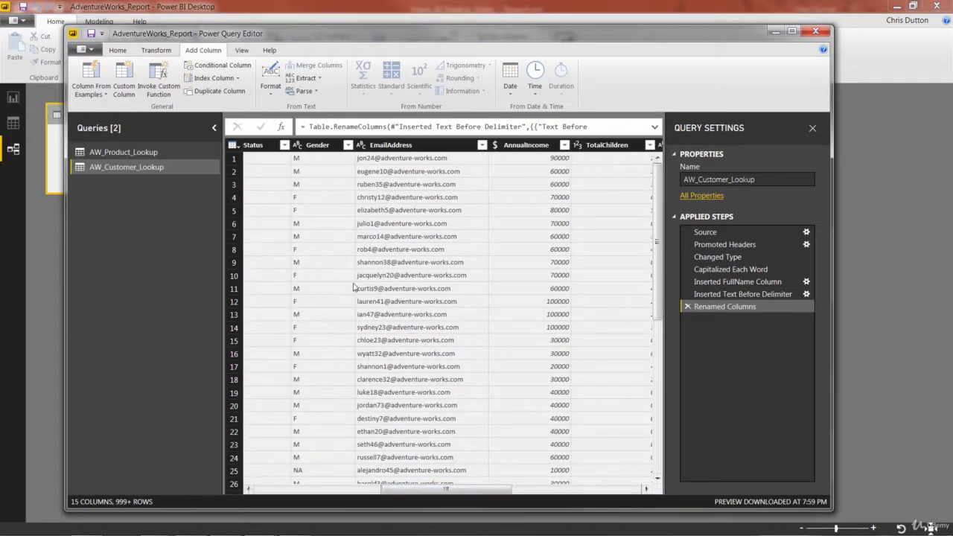
click(384, 146)
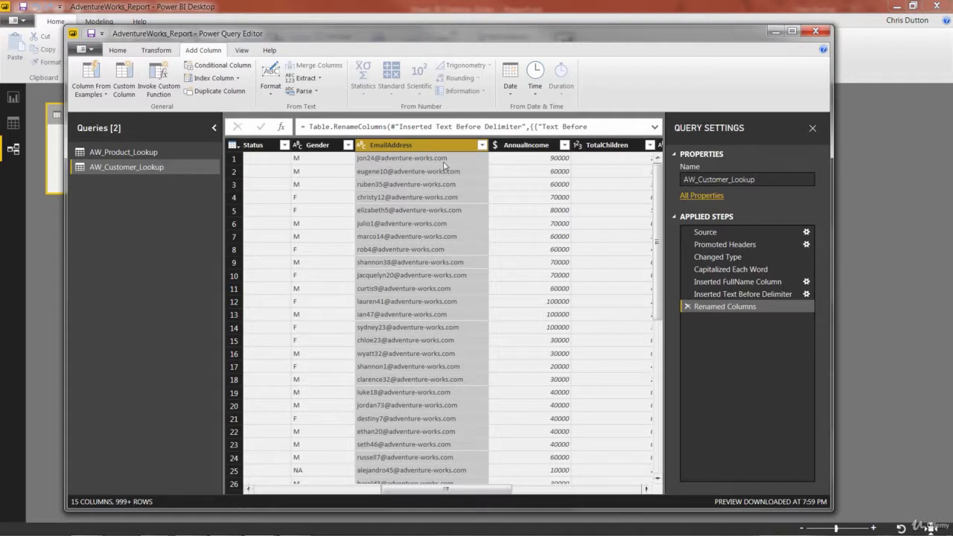
click(307, 78)
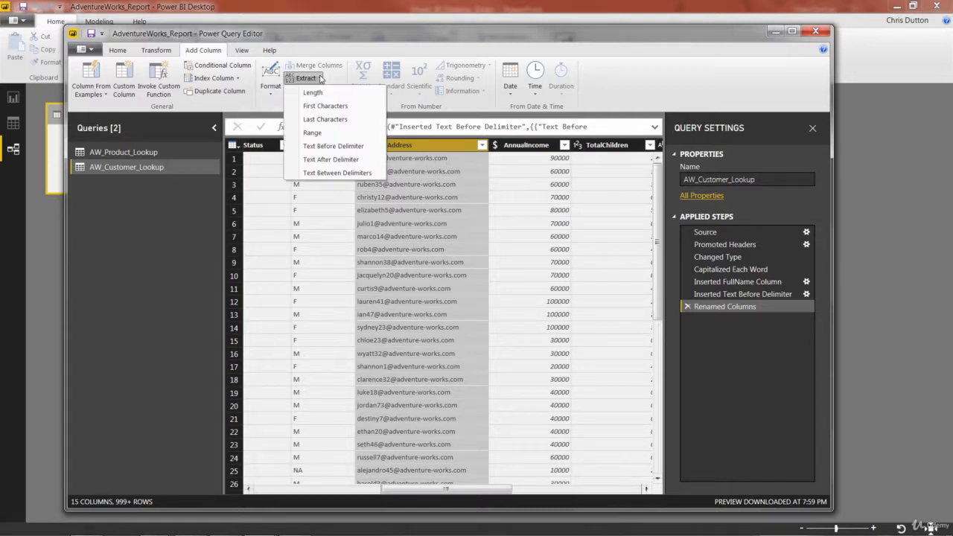
click(337, 172)
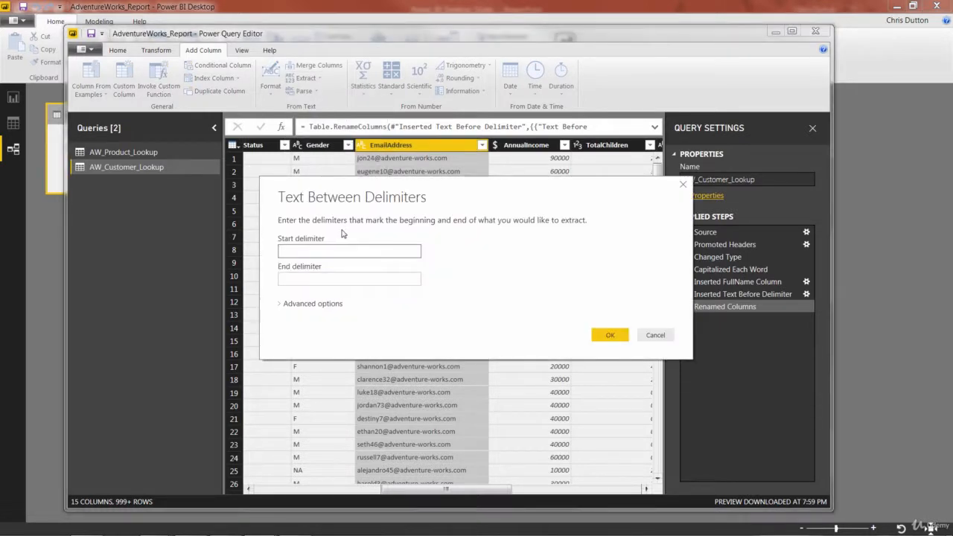
text(@)
click(311, 277)
click(311, 277)
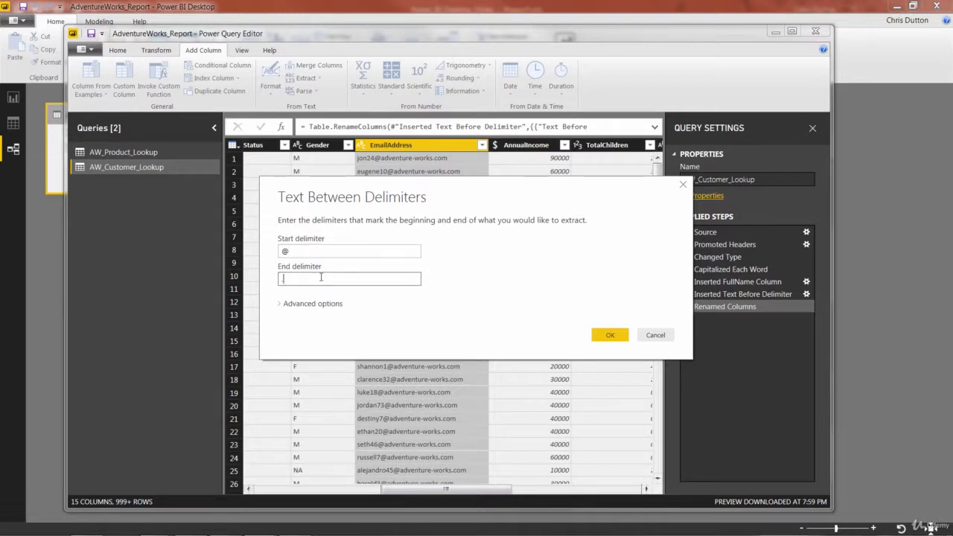
text(.com)
click(610, 335)
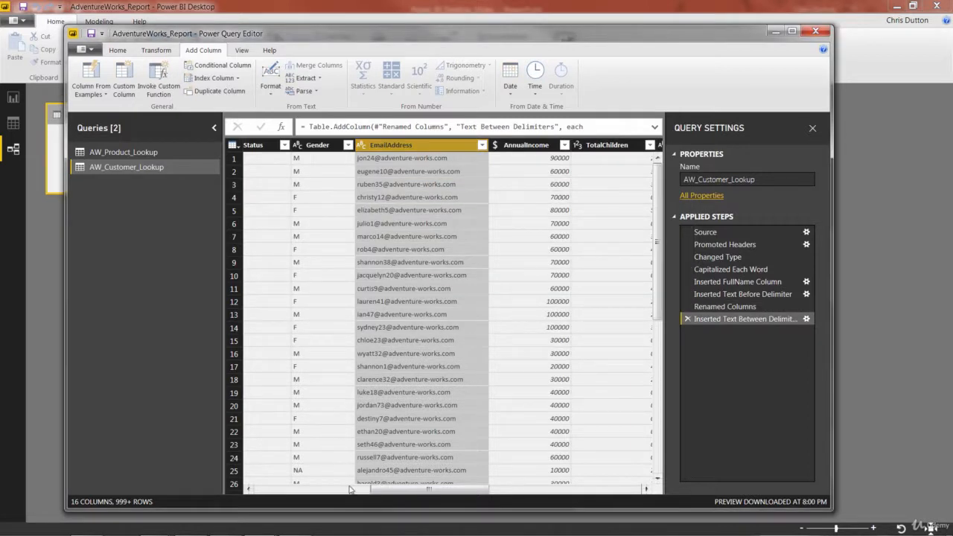
Rename the newly extracted Text Between Delimiters column as Domain.
drag(378, 490, 552, 490)
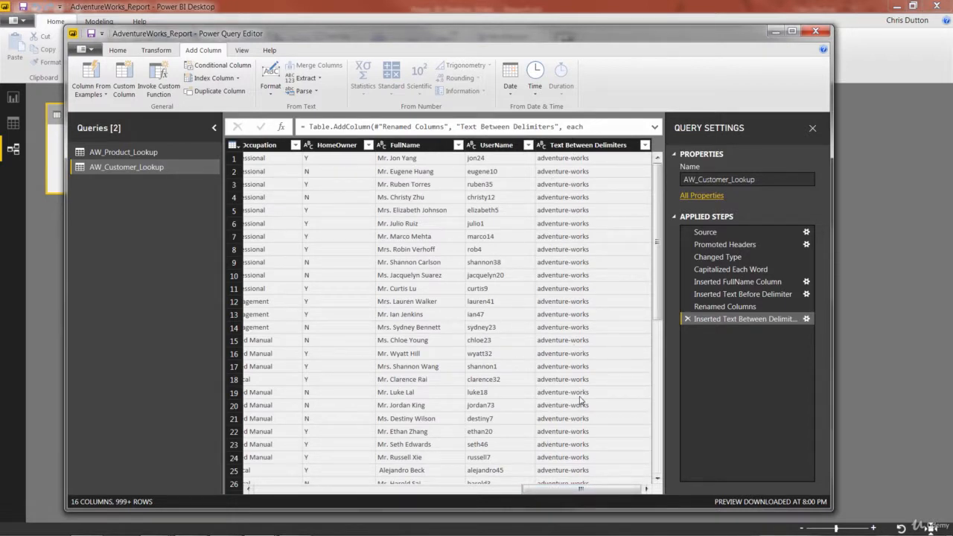
double_click(592, 144)
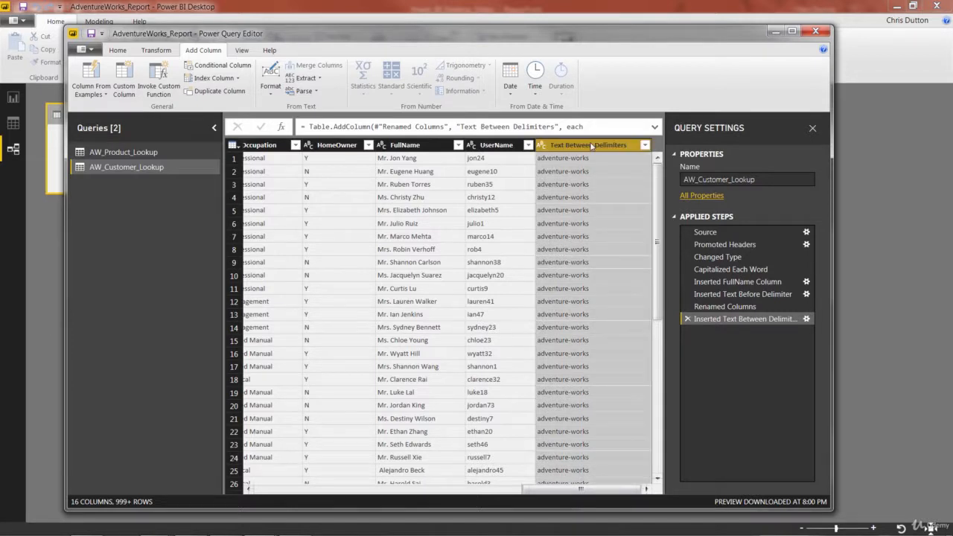
text(Domain)
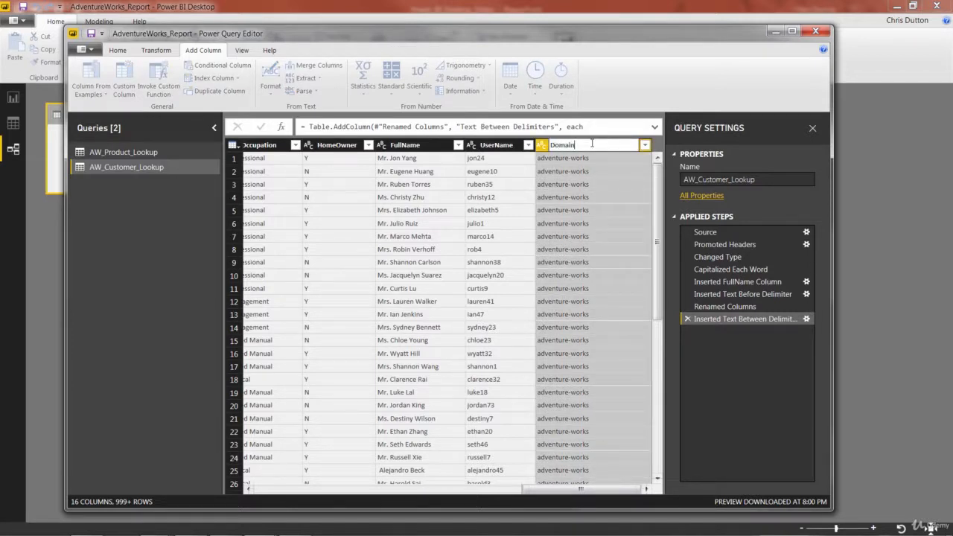
key(Return)
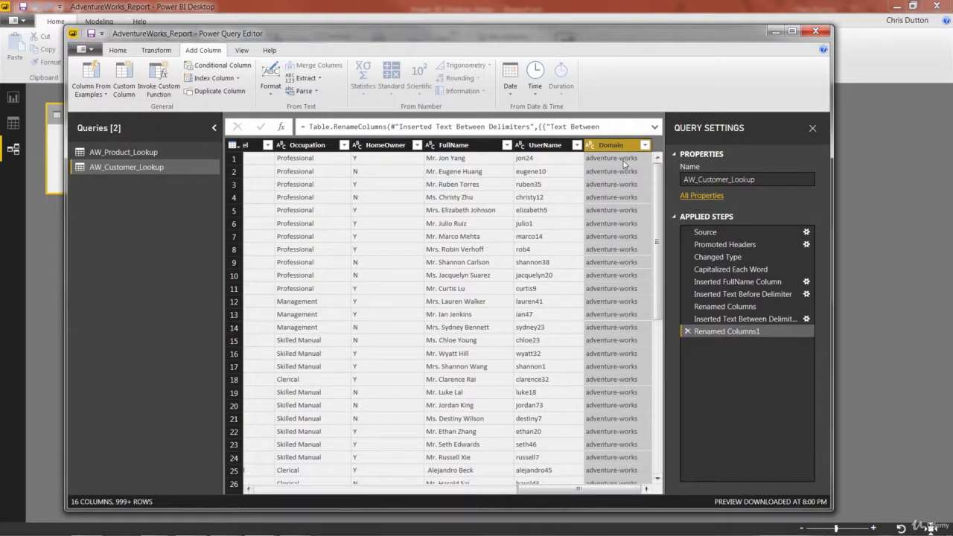
Replace the hyphens in the Domain column with a space and capitalize each word of its values.
click(156, 50)
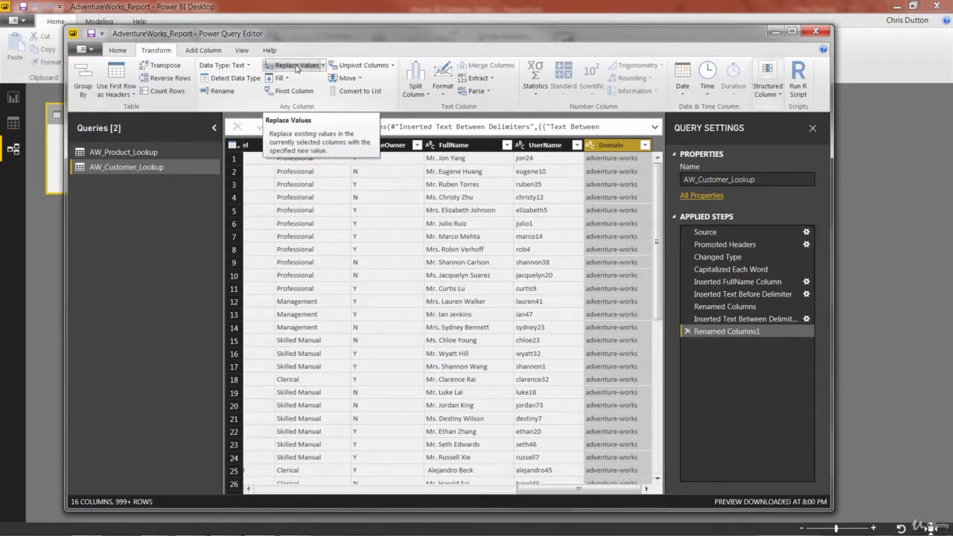
click(297, 66)
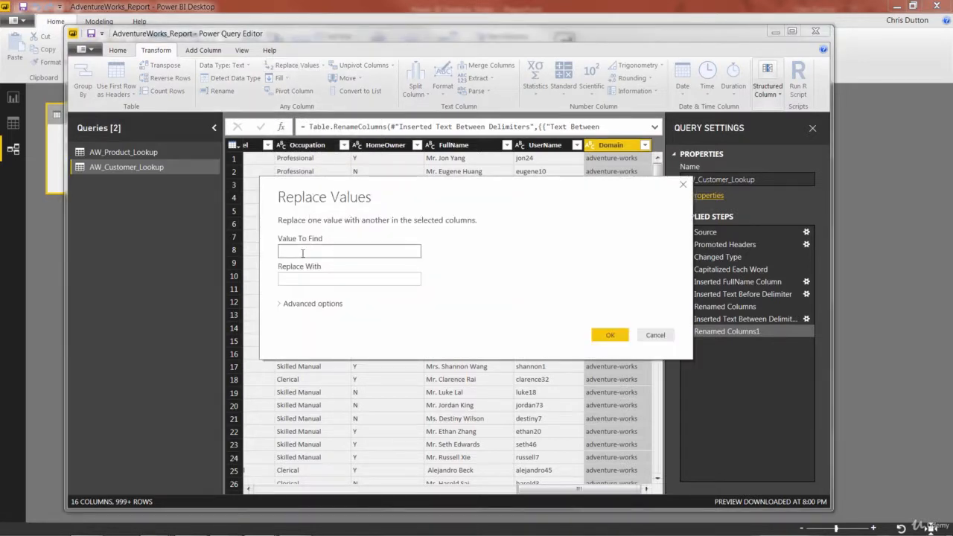
text(-)
click(289, 277)
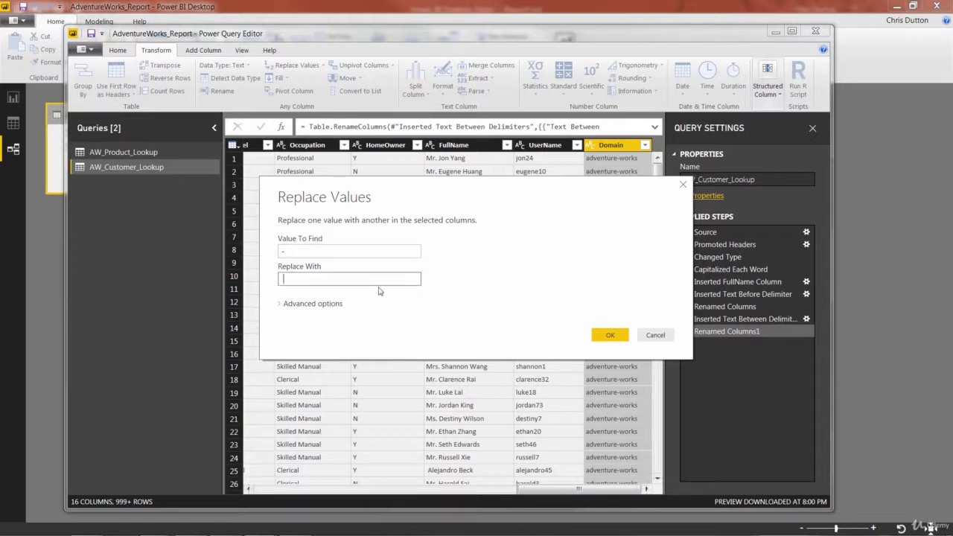
click(610, 334)
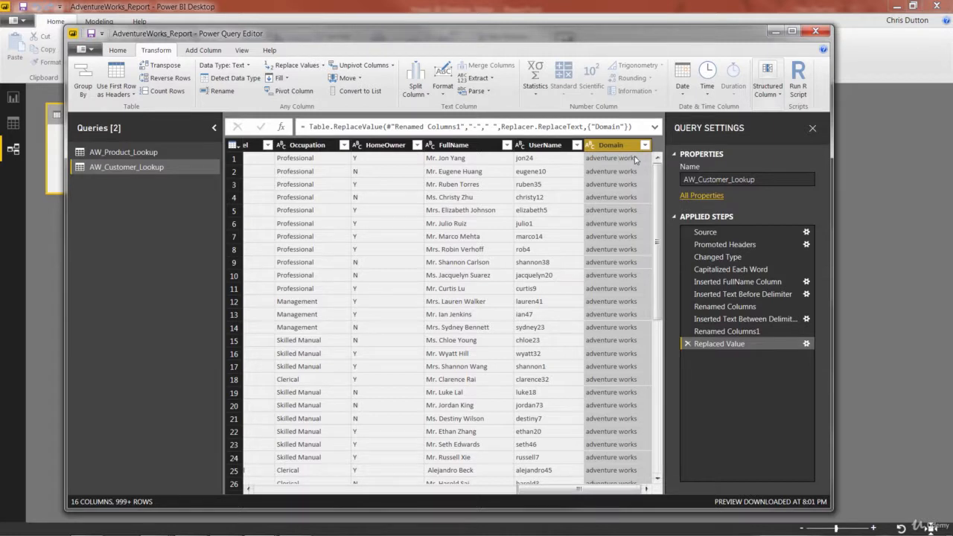
click(447, 94)
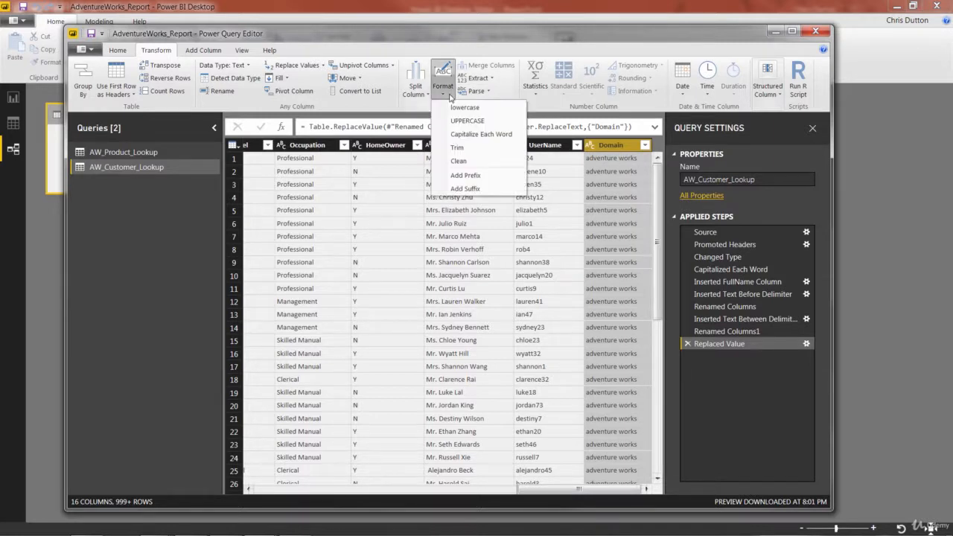
click(494, 137)
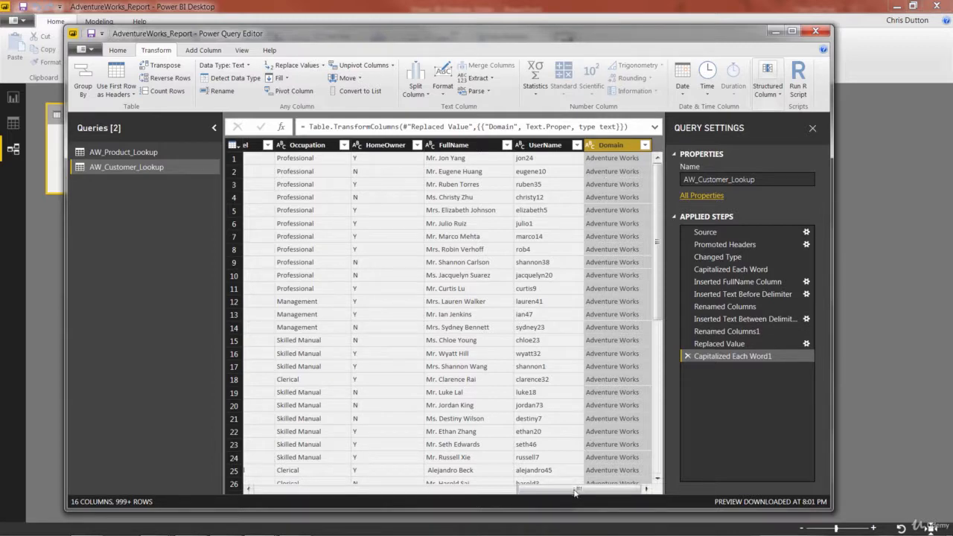
Apply the query changes to the data model and close the Power Query Editor.
drag(576, 490, 283, 491)
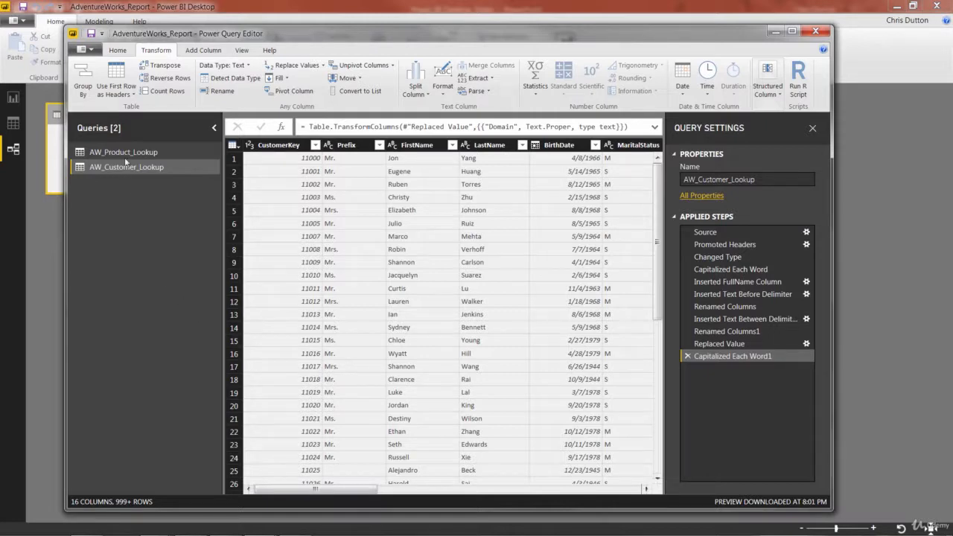
click(118, 52)
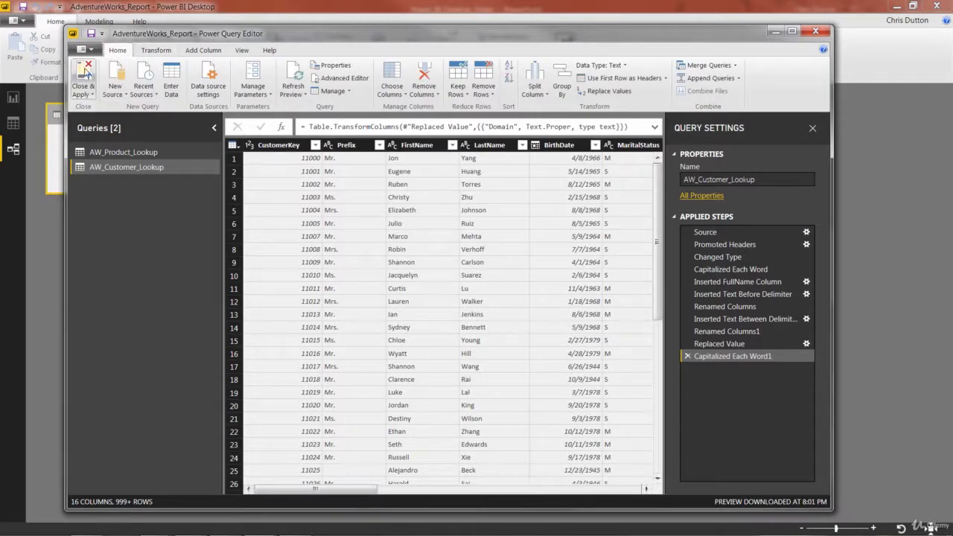
click(84, 72)
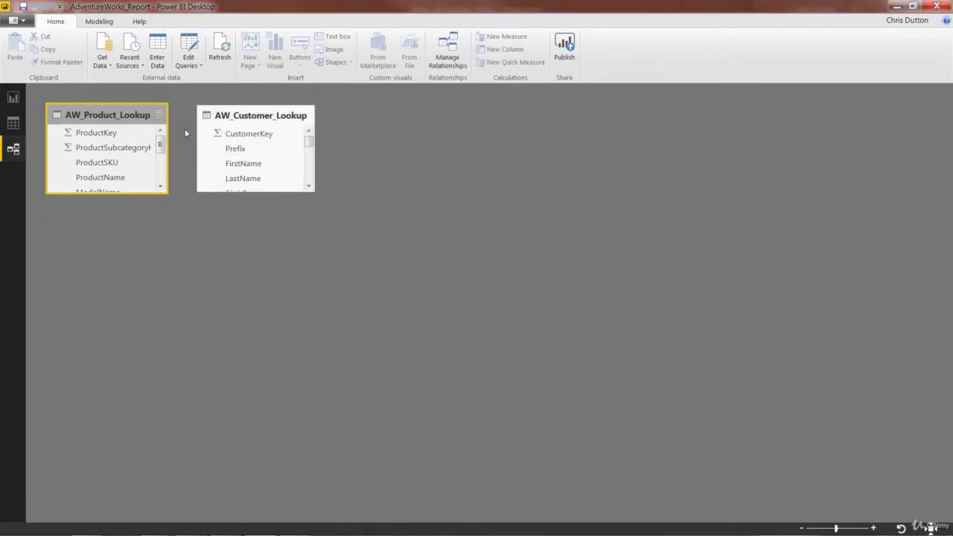
Check the AW_Customer_Lookup and AW_Product_Lookup tables in the relationships view, the data view and the report view.
click(252, 120)
click(120, 117)
click(13, 124)
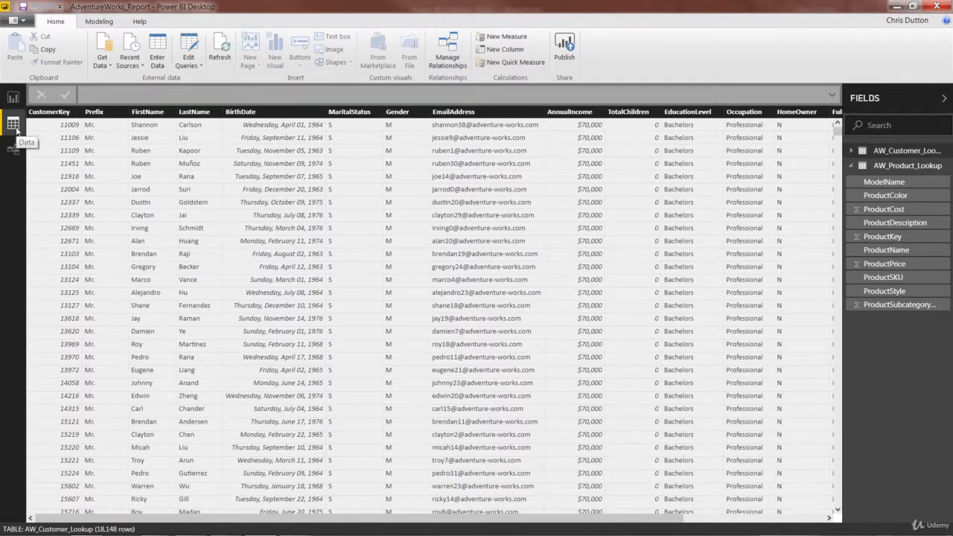
click(13, 98)
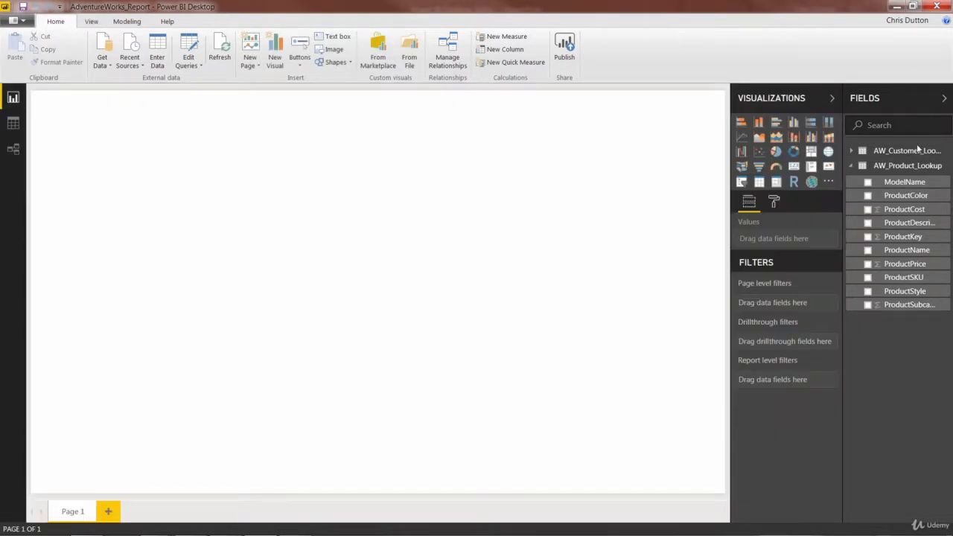